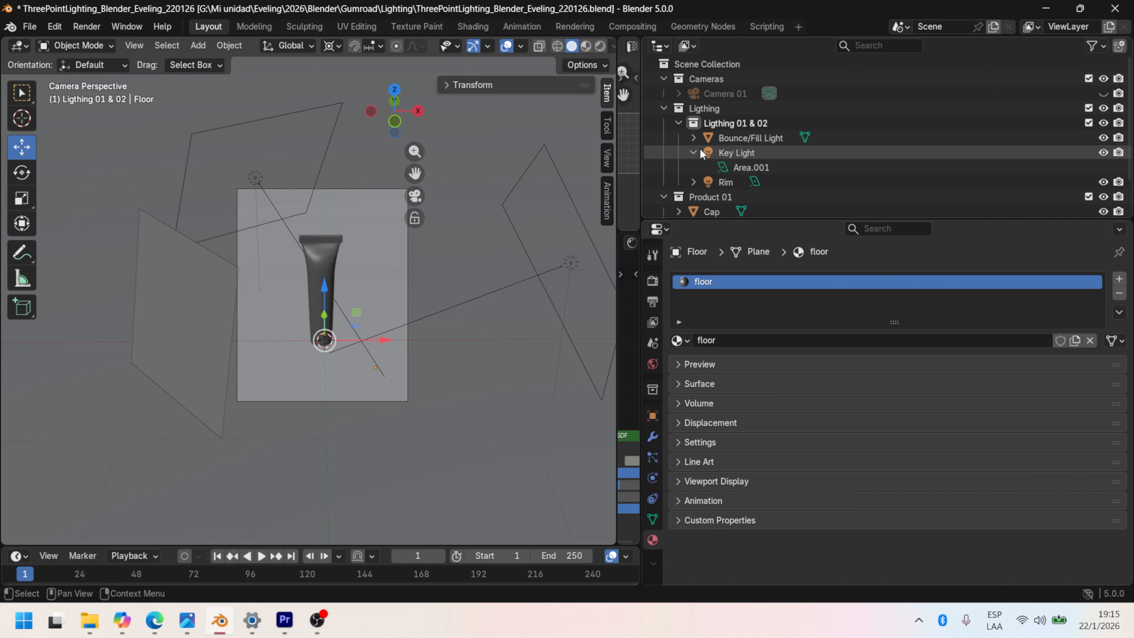
Inspect the three-point lighting around the tube, selecting the key light and the bounce/fill plane.
scroll(467, 272, down, 2)
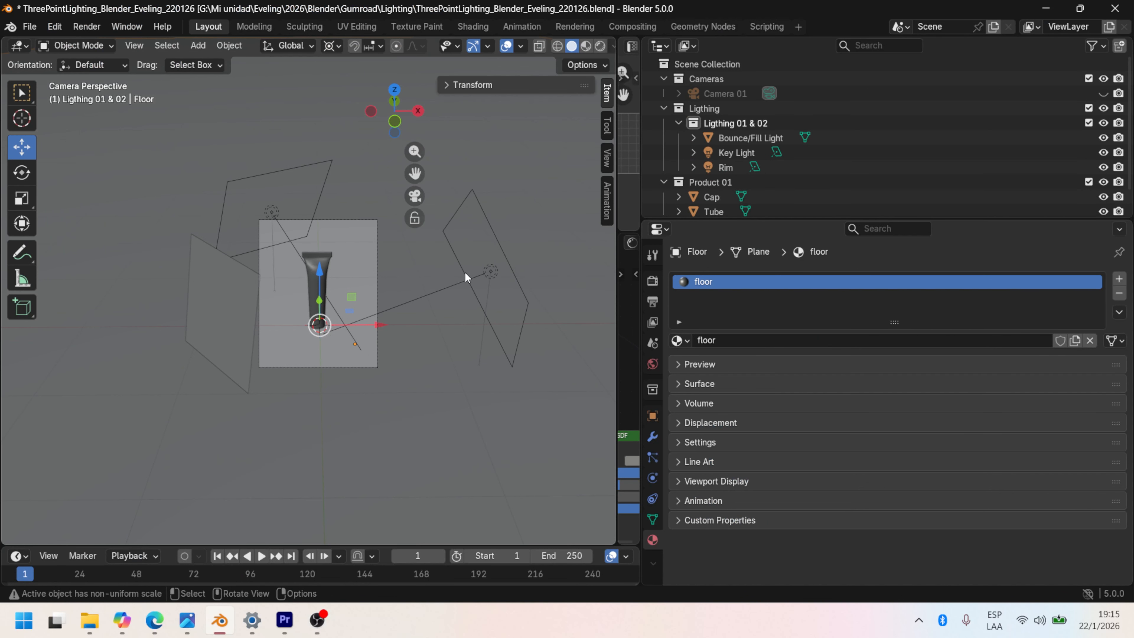
middle_drag(465, 271, 473, 293)
click(738, 152)
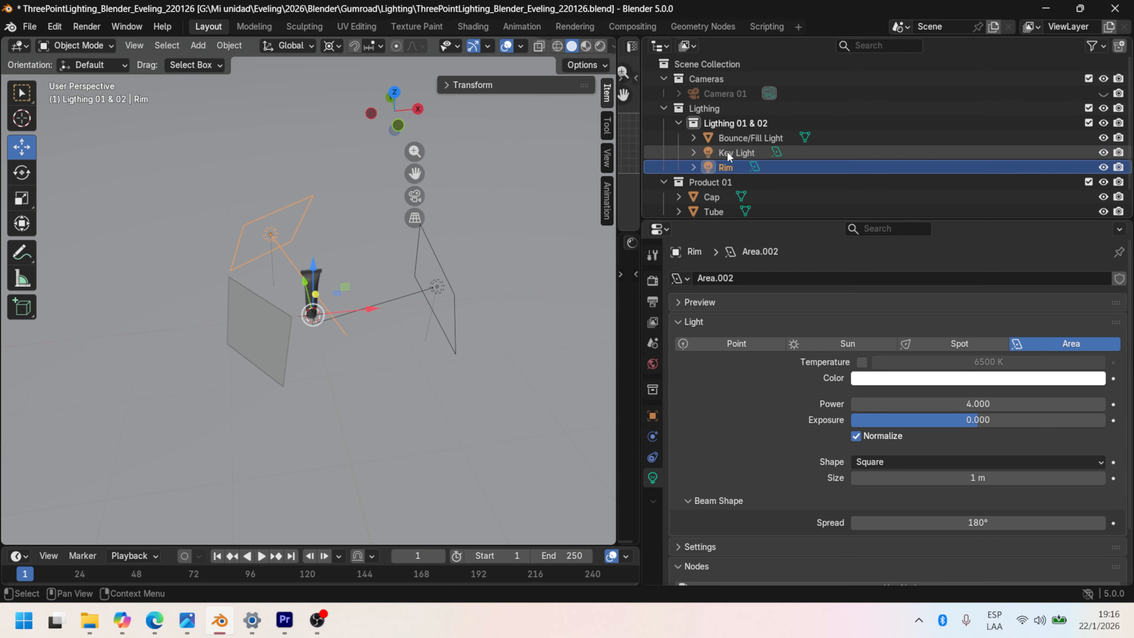
click(263, 331)
Switch to the Lipstick scene in Cinema 4D and inspect the area lights and dome light of the Light 03 group.
scroll(357, 337, up, 3)
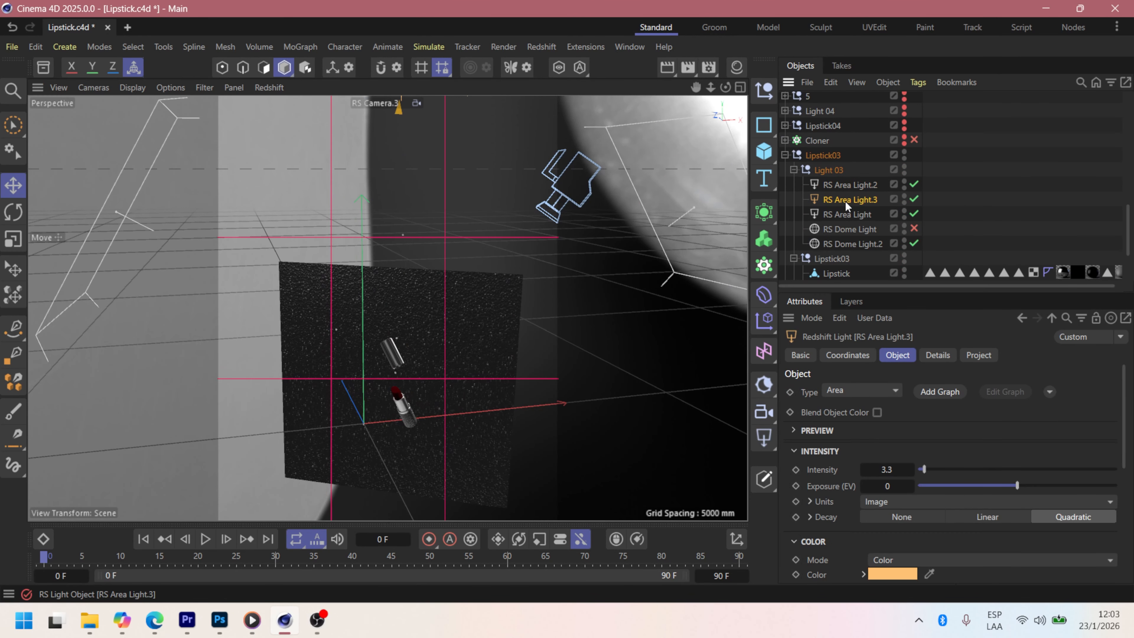
click(847, 215)
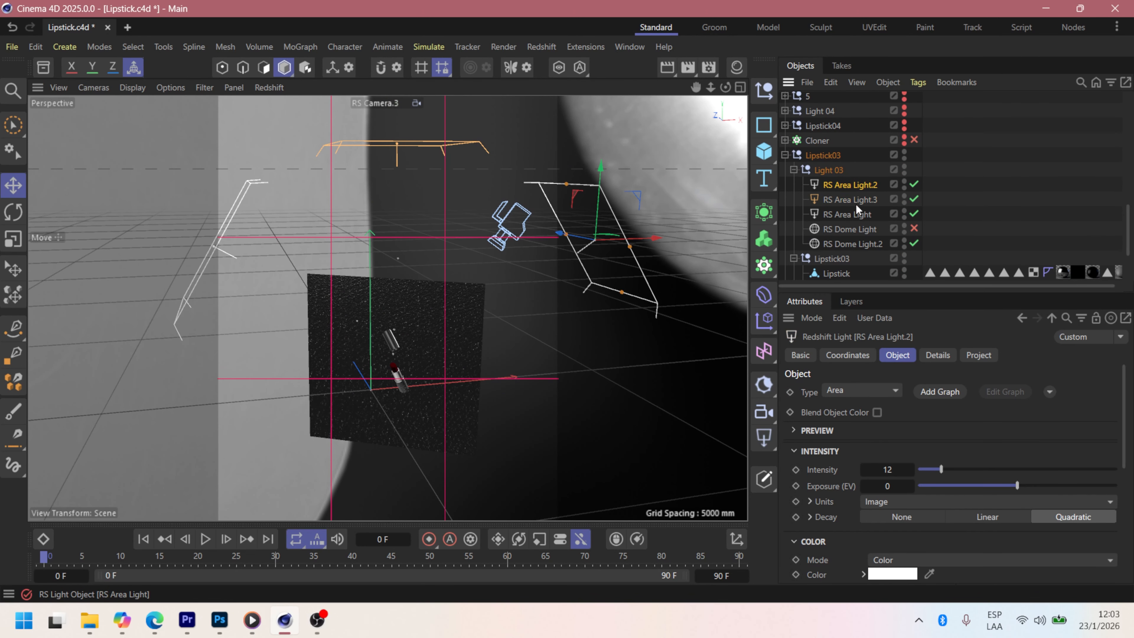
click(858, 244)
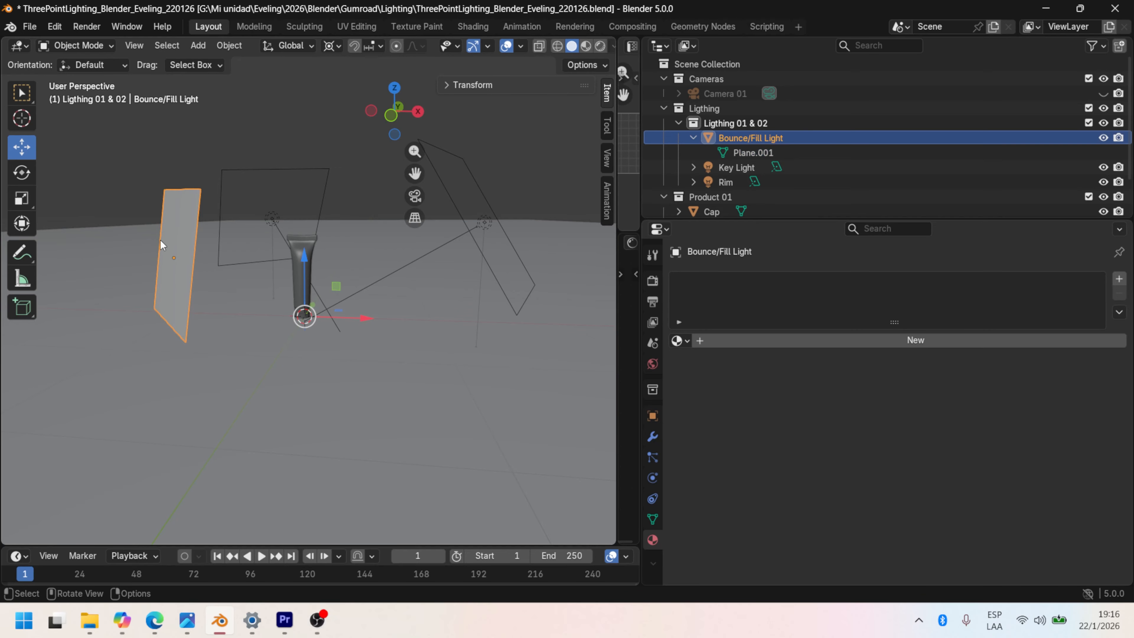
In Blender, try raising the Bounce/Fill Light plane beside the tube and undo the move.
drag(312, 271, 316, 192)
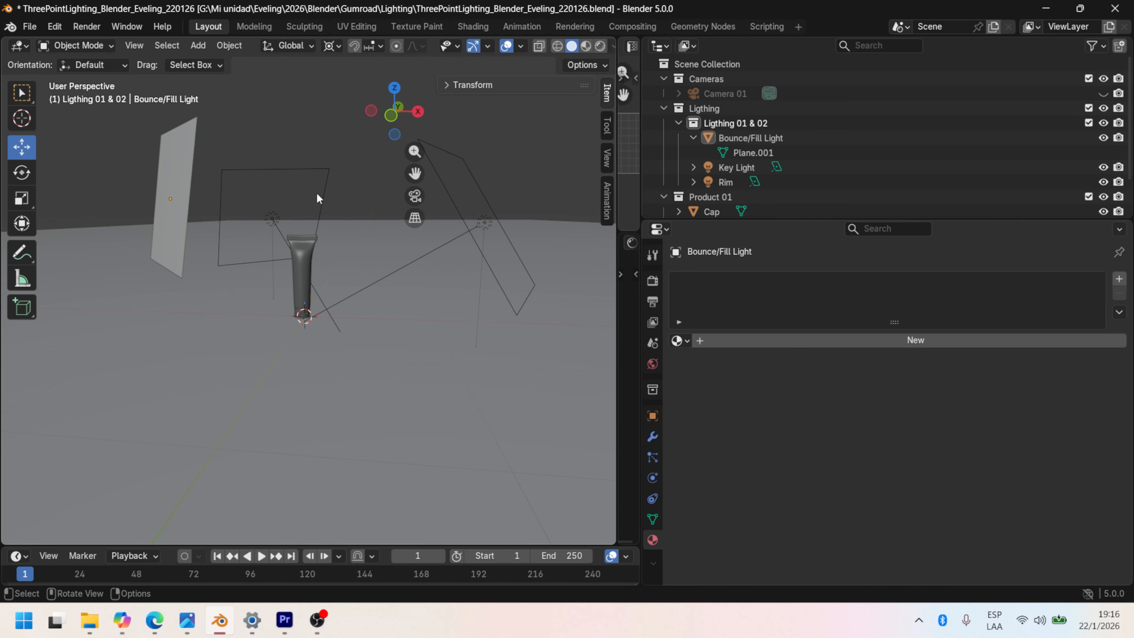
key(ctrl+z)
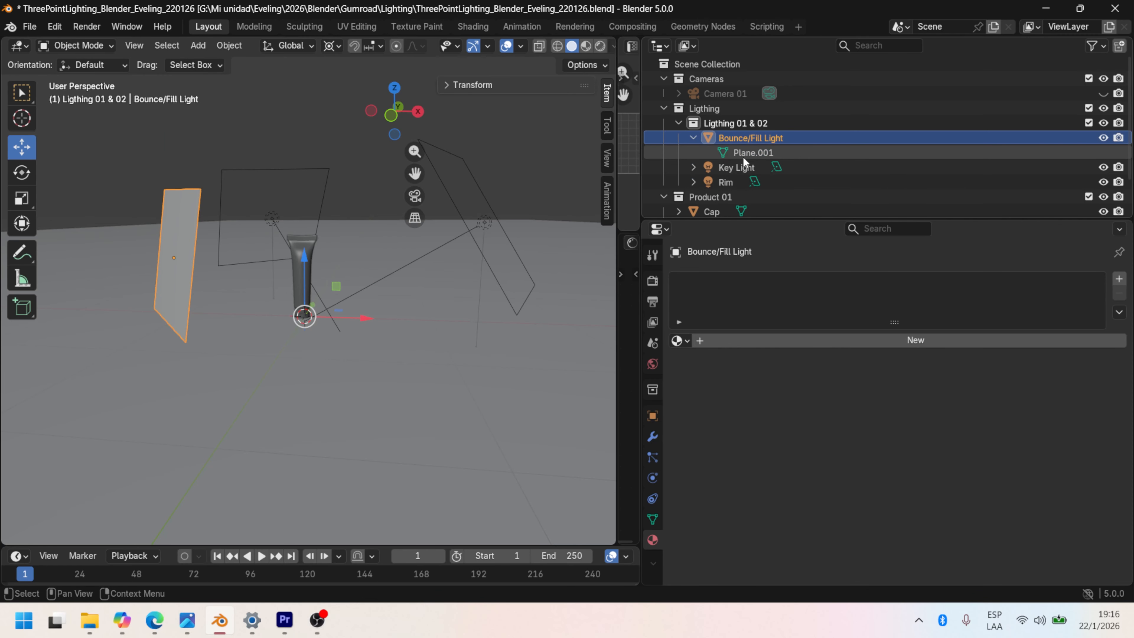
Go through the Bounce/Fill Light's plane mesh, the Key Light and the Rim light in the Ligthing 01 & 02 collection.
click(745, 152)
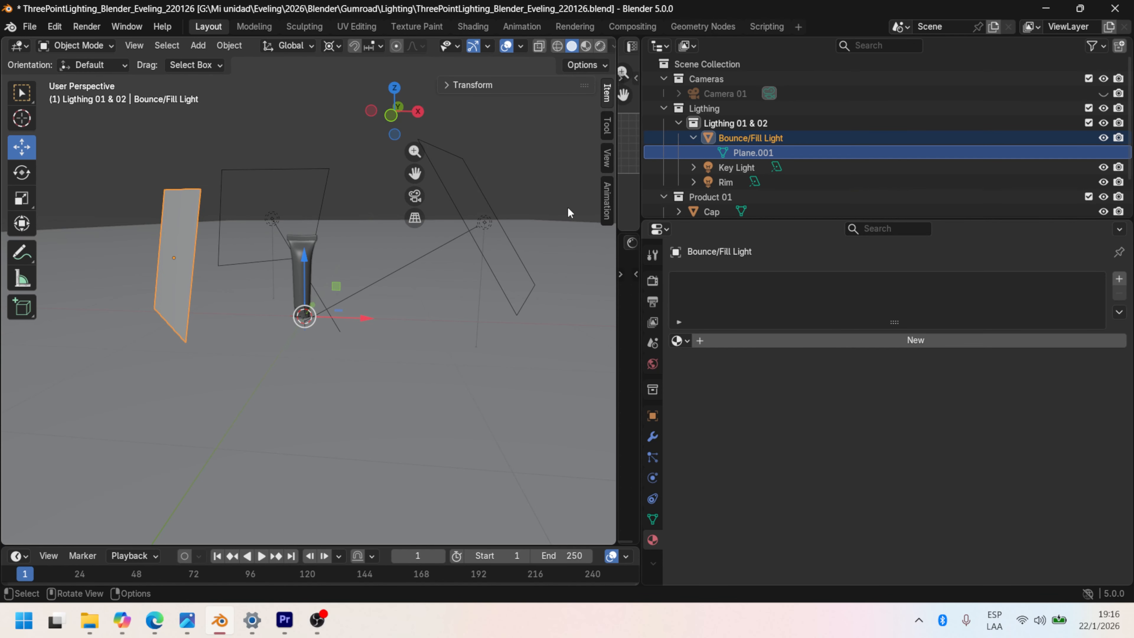
click(742, 170)
click(719, 182)
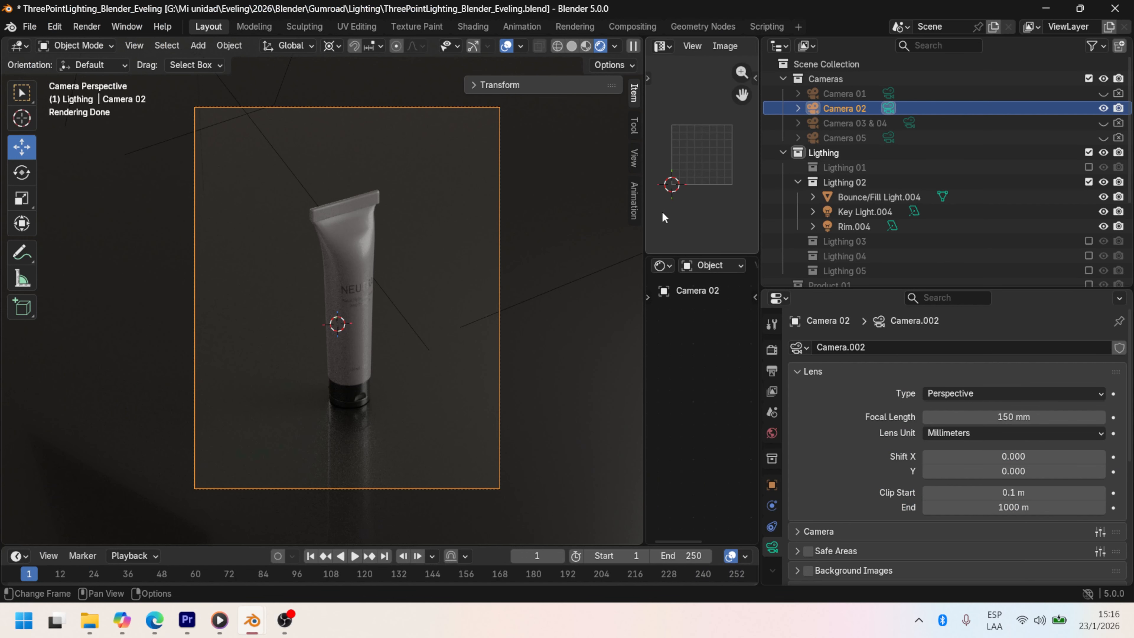
Examine the Ligthing 02 setup from outside the Camera 02 view, selecting its bounce/fill plane and key light.
scroll(488, 300, down, 3)
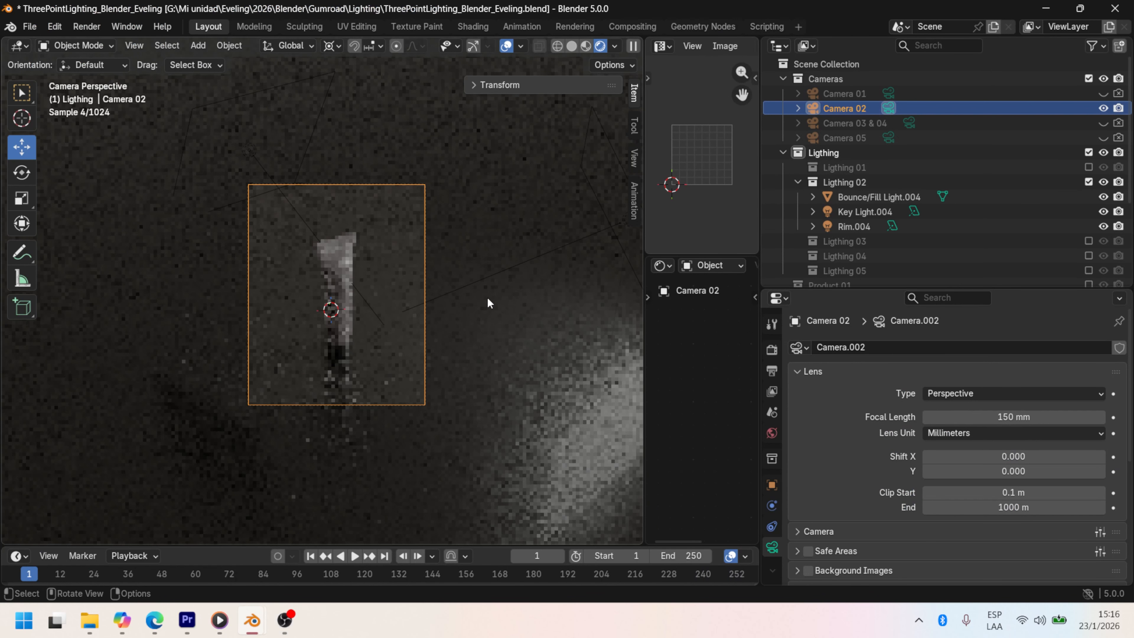
scroll(487, 297, down, 2)
middle_drag(487, 298, 459, 314)
scroll(468, 319, up, 5)
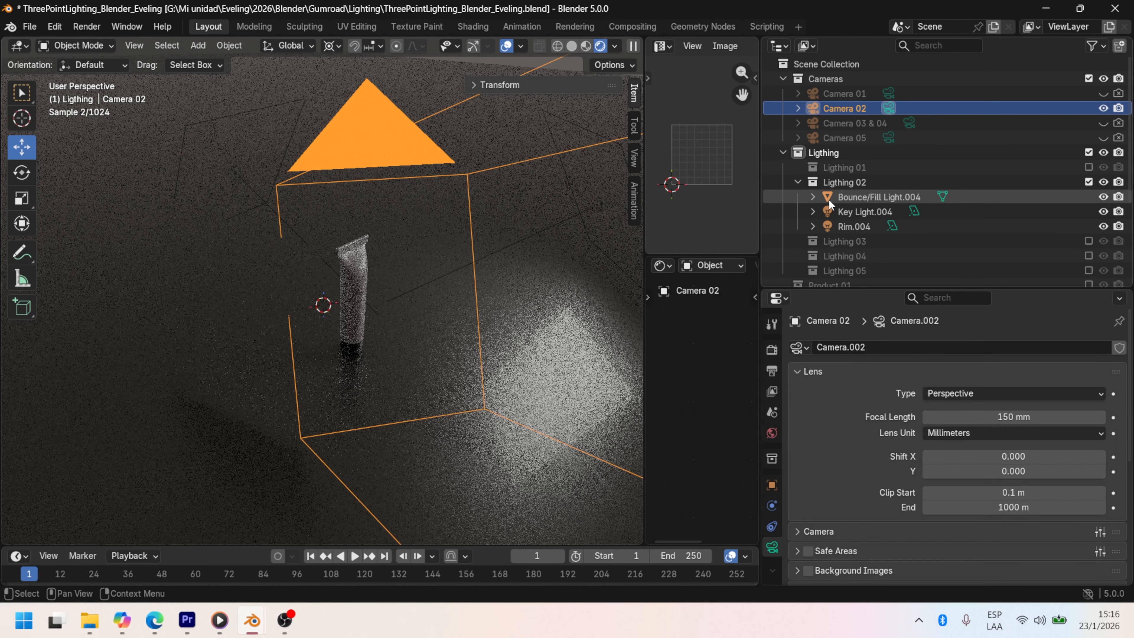
click(828, 199)
click(813, 197)
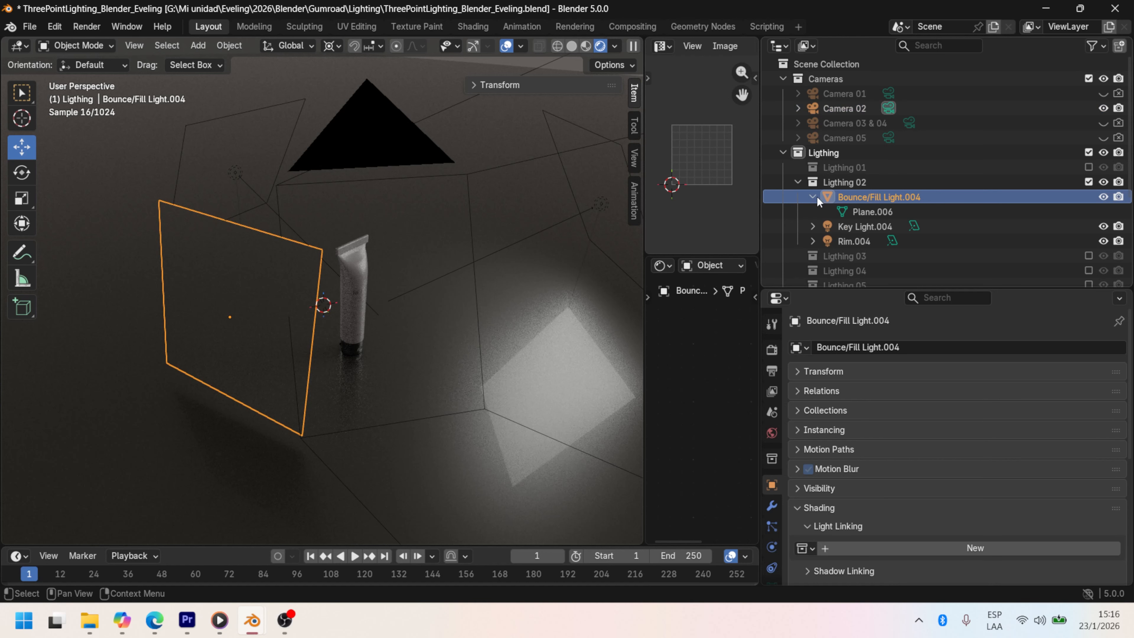
click(862, 227)
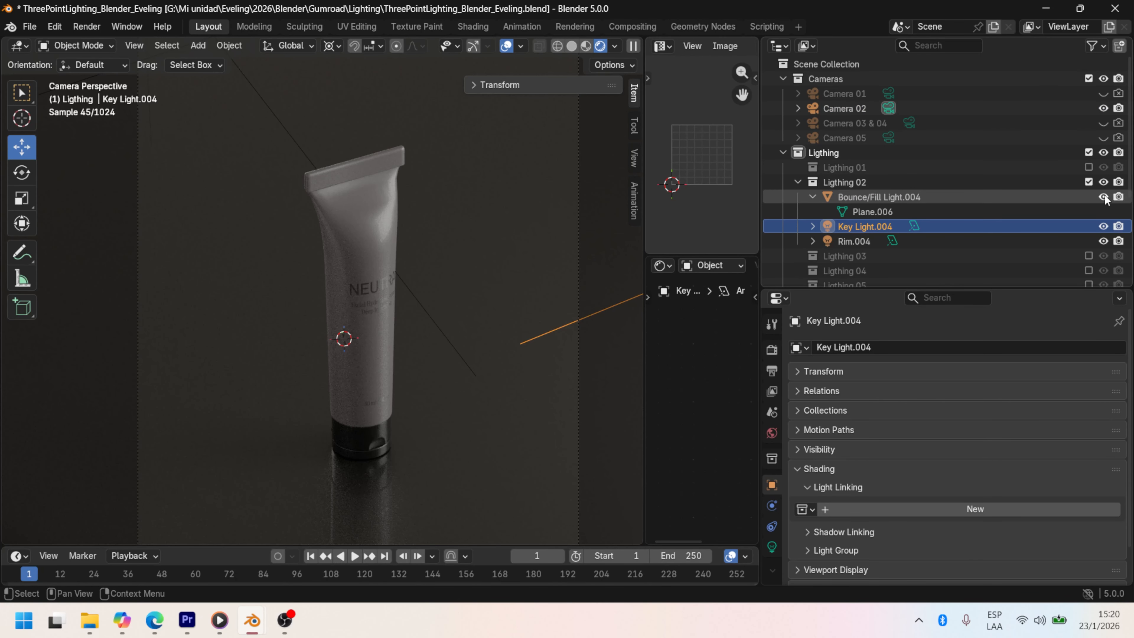
Hide Bounce/Fill Light.004 in the camera view and show it again to compare its effect on the tube.
click(1104, 197)
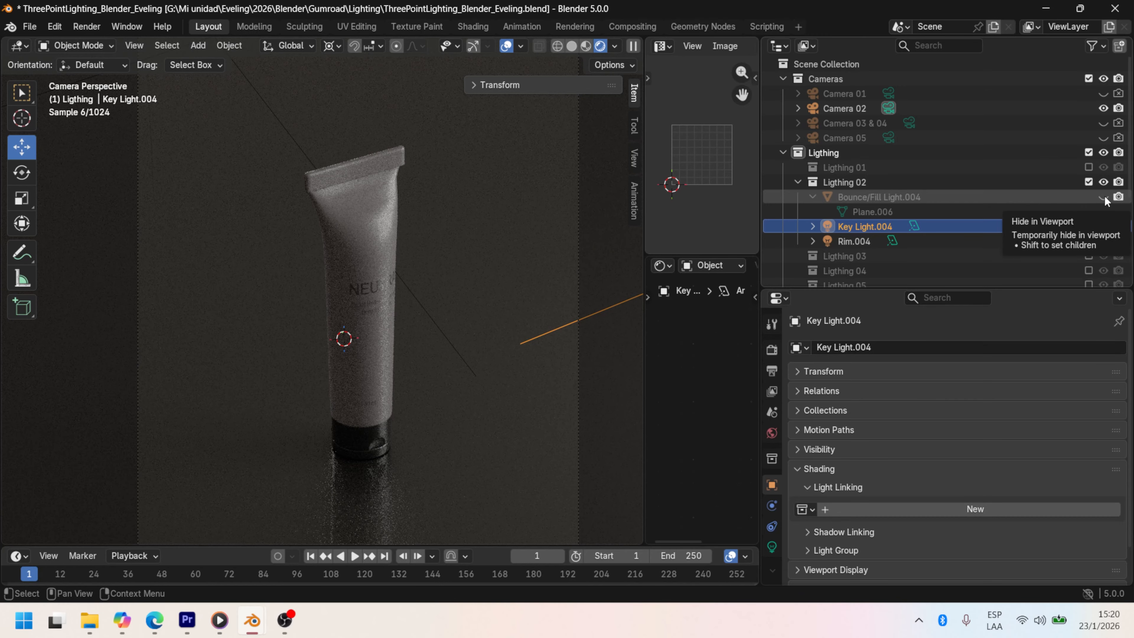
click(1104, 197)
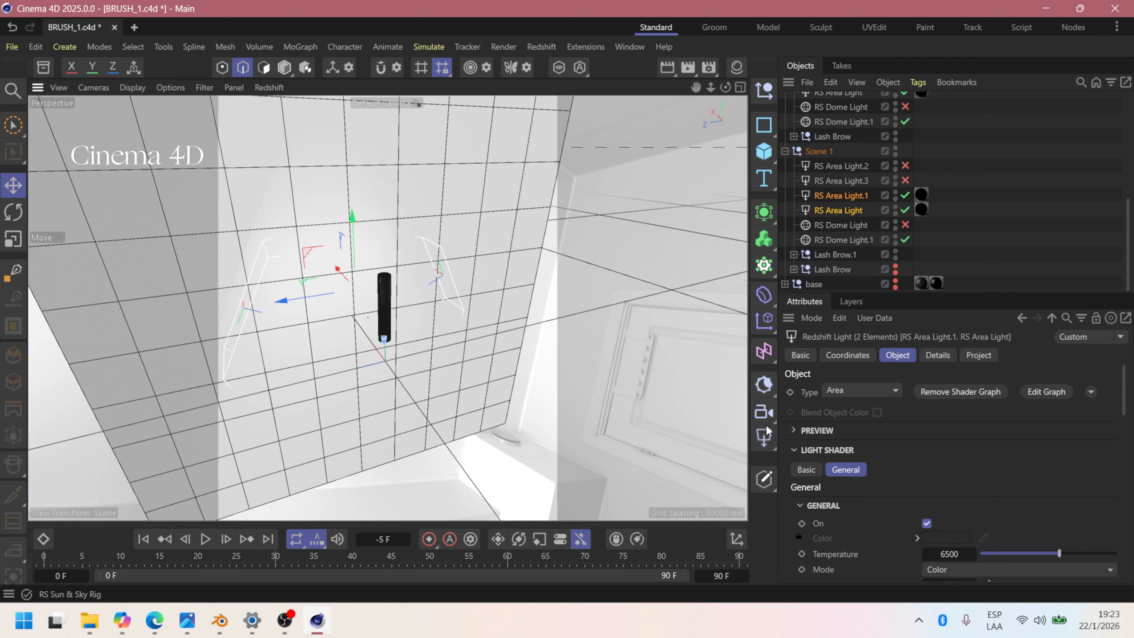
Switch to the BRUSH_1 scene in Cinema 4D and inspect the RS Dome Light.1 settings and its environment image.
scroll(833, 200, up, 3)
scroll(832, 202, down, 3)
click(844, 120)
key(shift+F2)
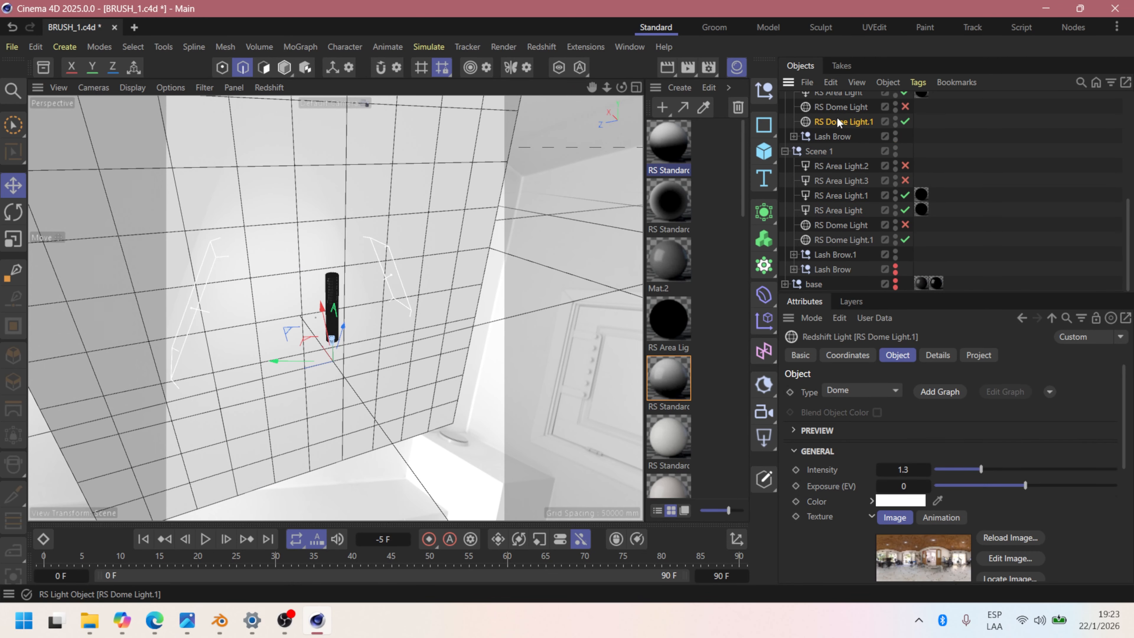
key(shift+F2)
scroll(938, 394, down, 3)
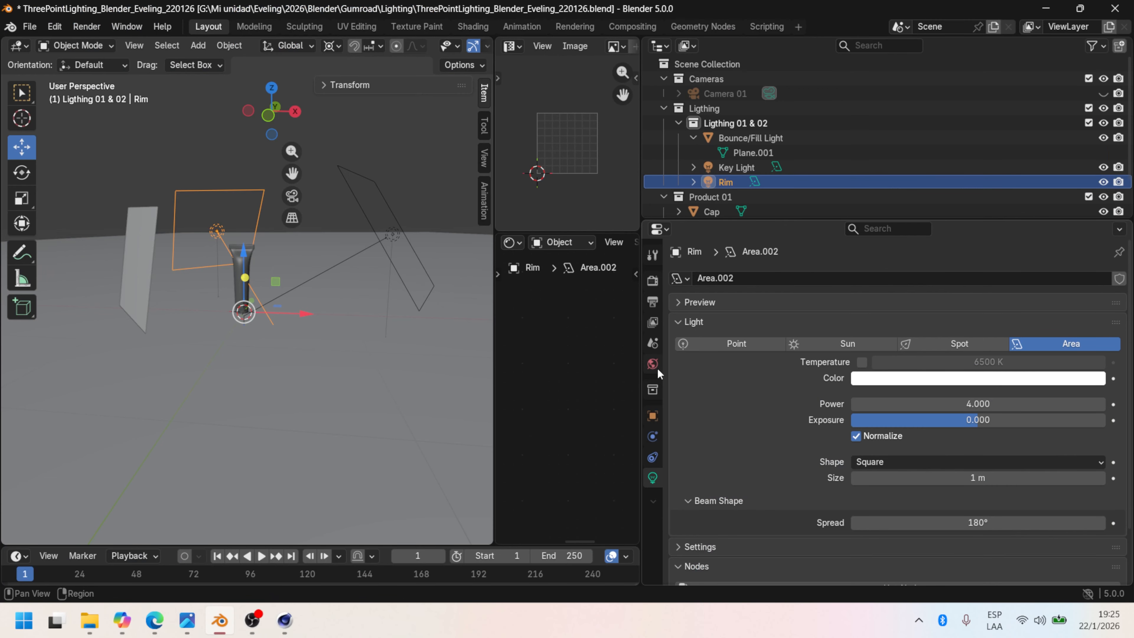
In Blender, open the World properties and display the World node tree in a widened shader editor.
click(653, 363)
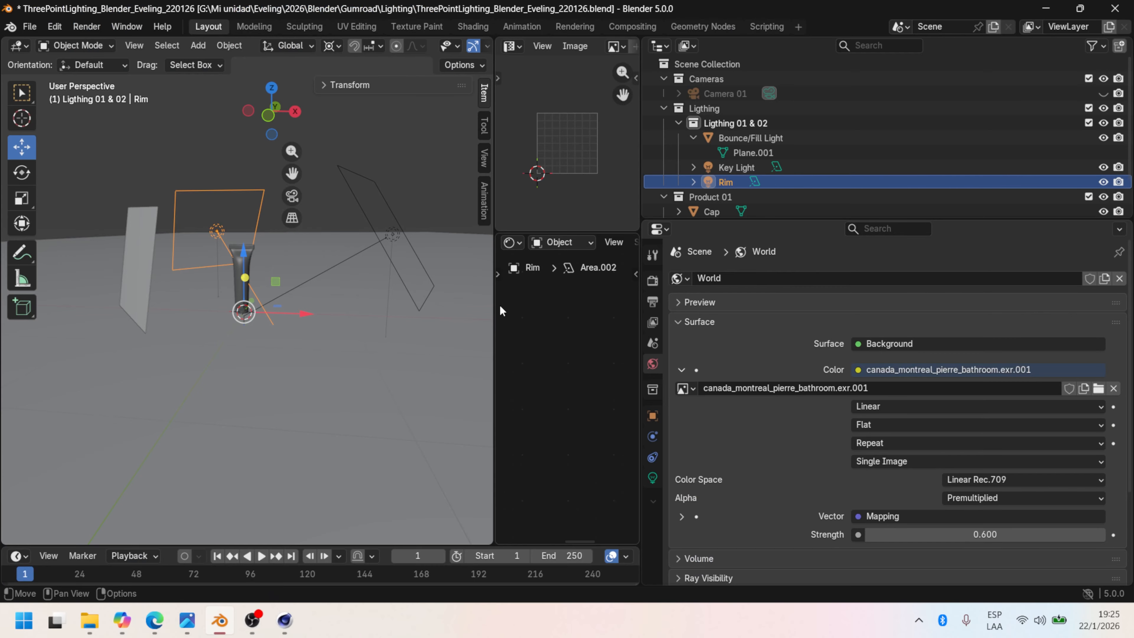
drag(495, 305, 255, 305)
click(324, 242)
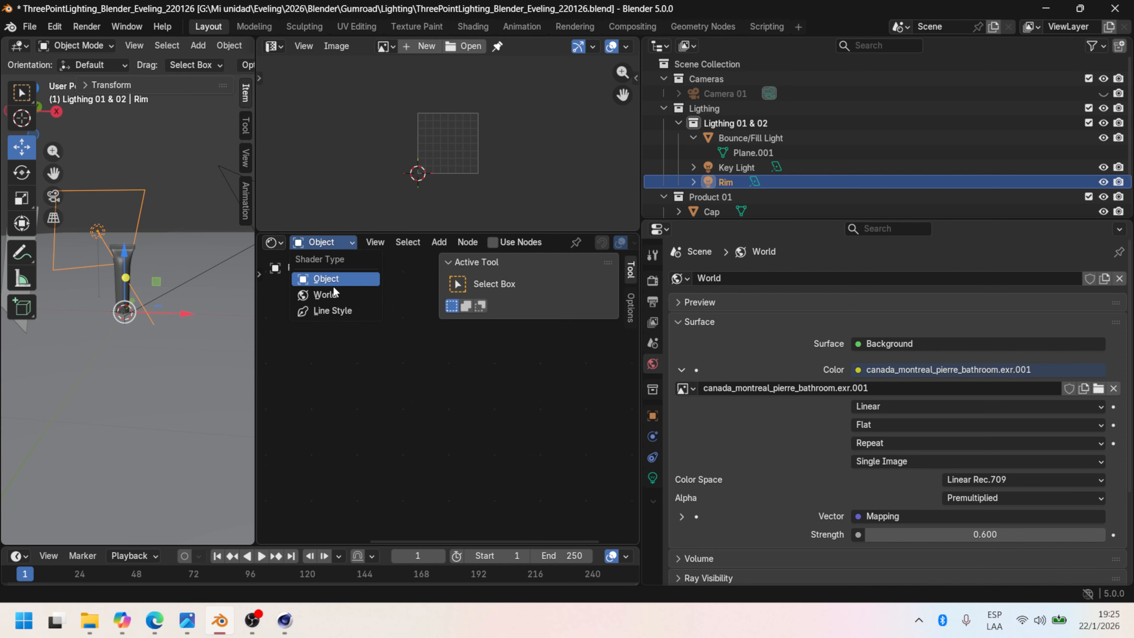
click(331, 295)
drag(255, 353, 180, 353)
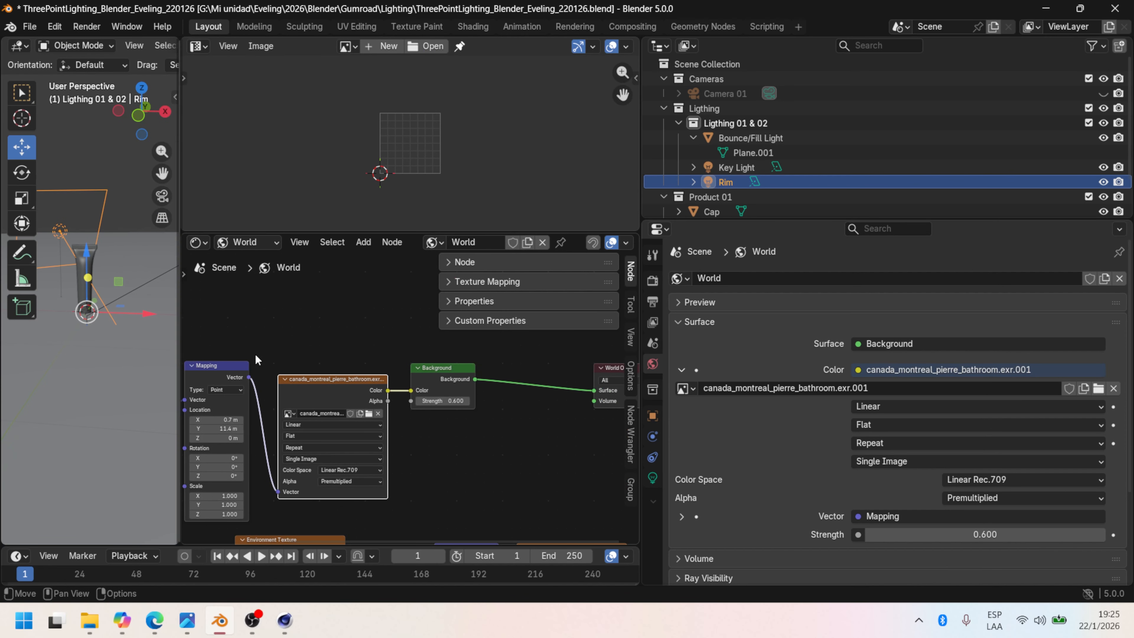
Examine the world's Background node, the canada_montreal_pierre_bathroom.exr environment texture and its Mapping node.
middle_drag(255, 353, 298, 337)
click(481, 357)
click(383, 363)
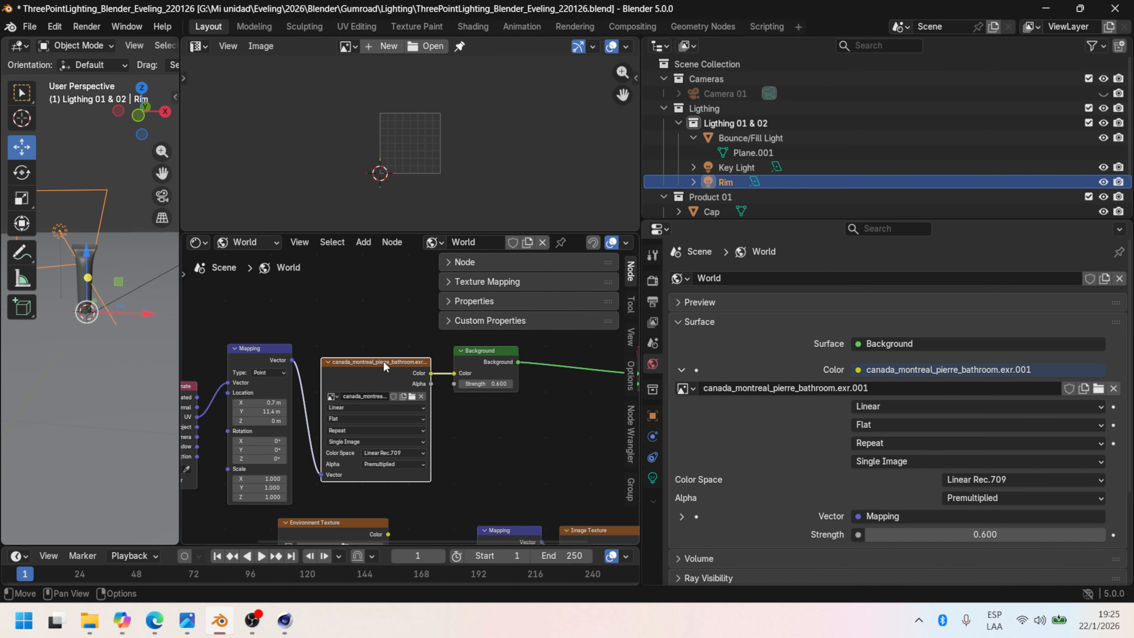
scroll(387, 396, up, 2)
middle_drag(292, 304, 440, 283)
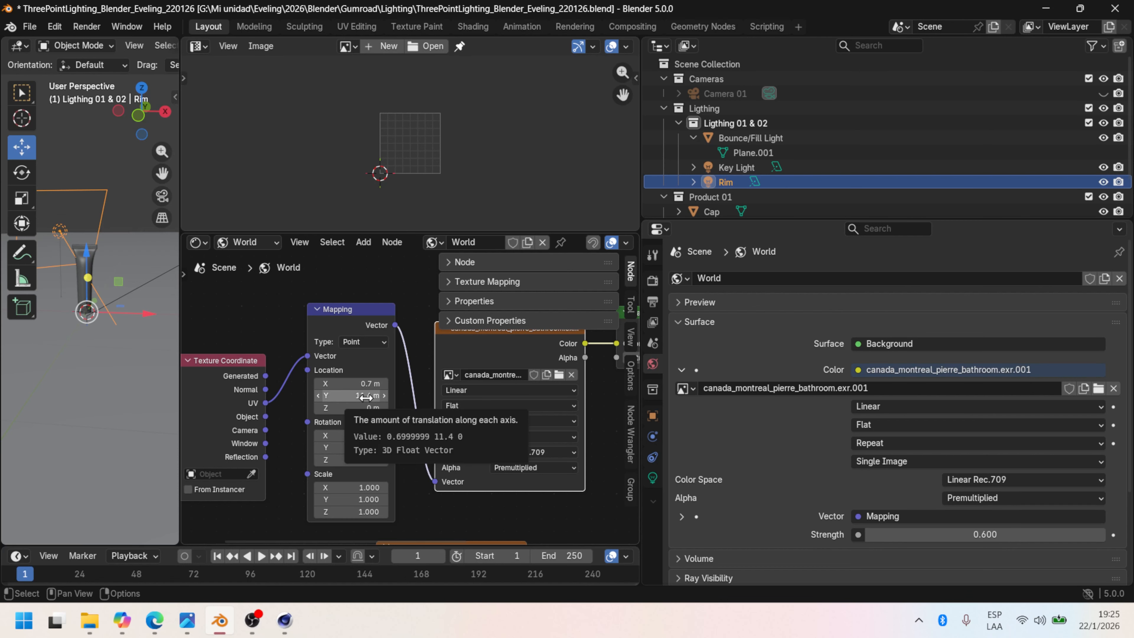
Resize the viewport beside the node editor and adjust the environment Mapping node's Y location to shift the lighting on the tube.
drag(178, 315, 593, 313)
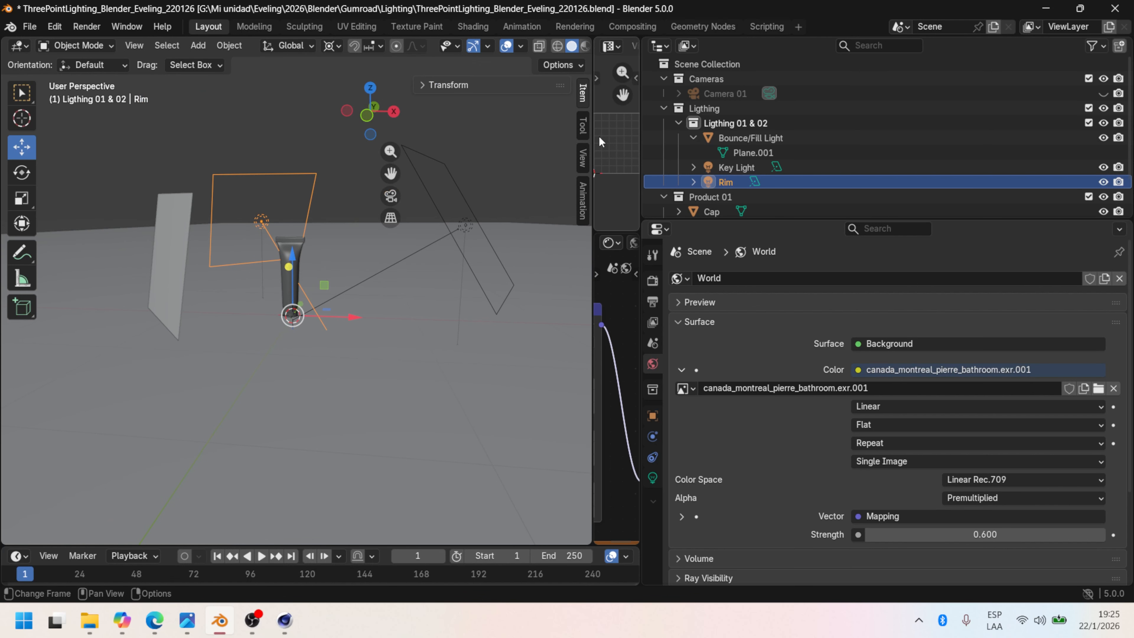
drag(592, 236, 234, 245)
drag(398, 398, 397, 398)
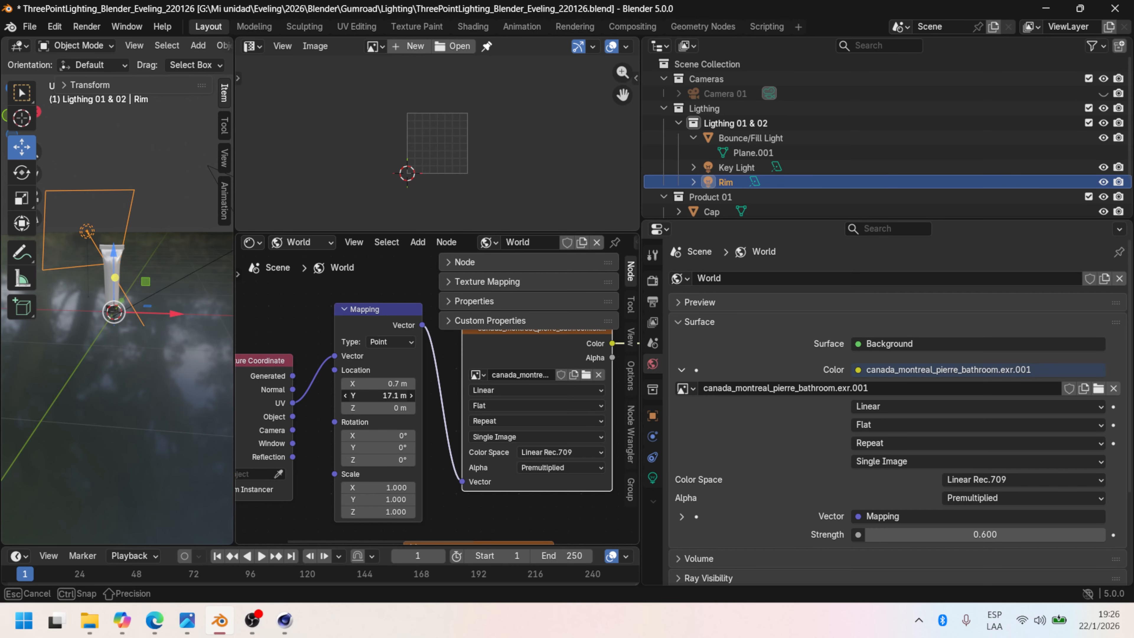
key(Escape)
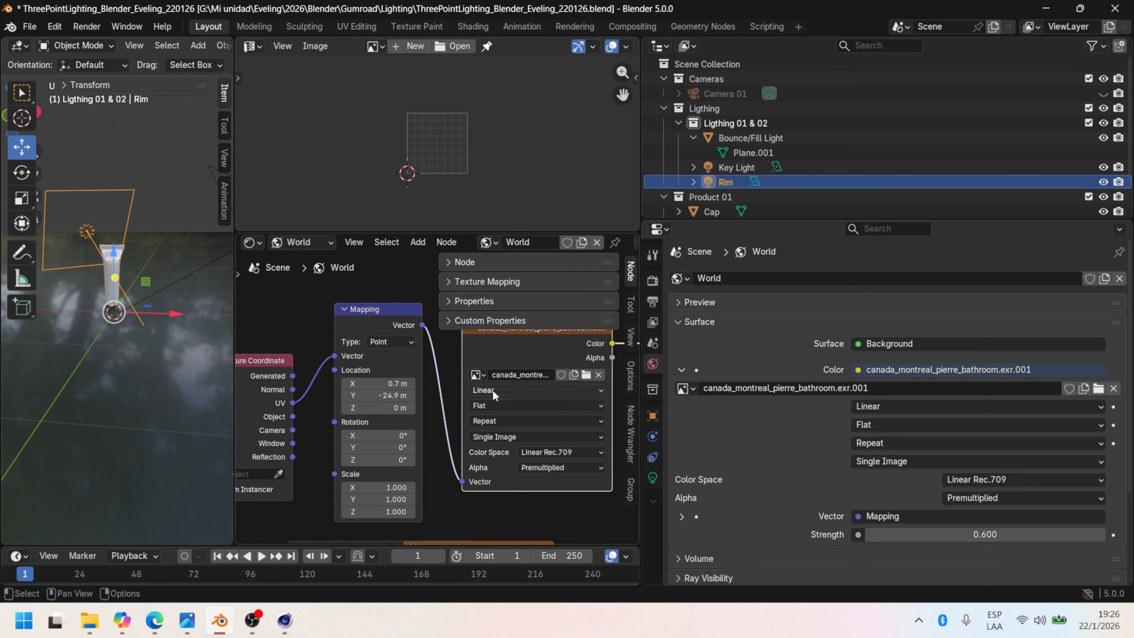
drag(392, 383, 392, 384)
drag(237, 264, 279, 256)
drag(402, 396, 456, 396)
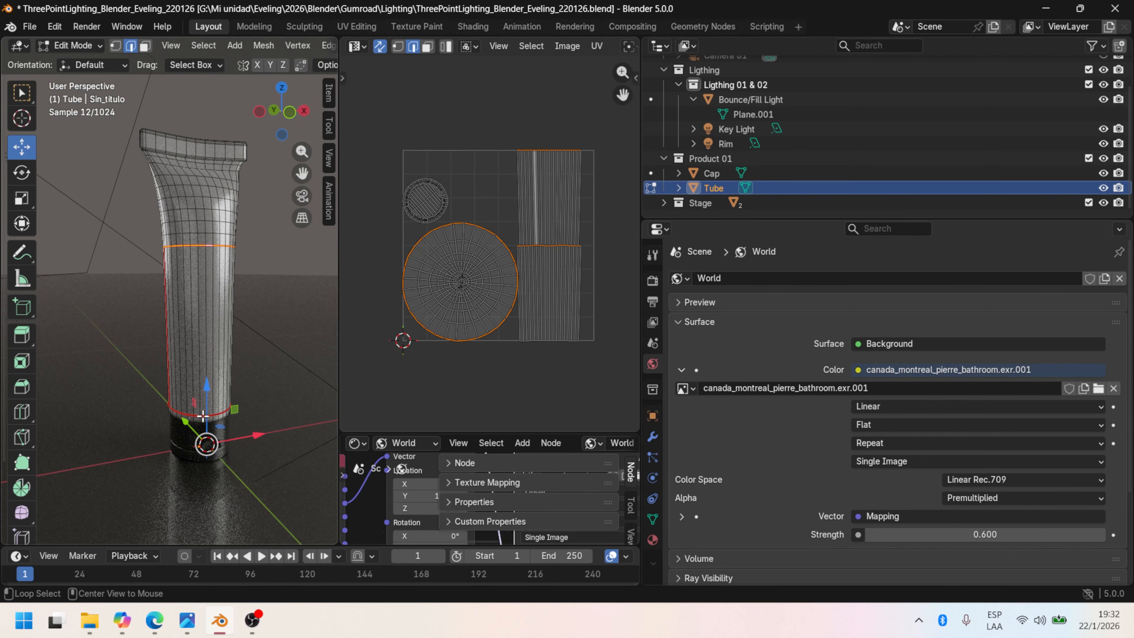
Select the edge loops around the tube's base and middle, and mark the middle loop as a seam.
alt+click(210, 245)
alt+click(200, 413)
right_click(200, 415)
click(200, 410)
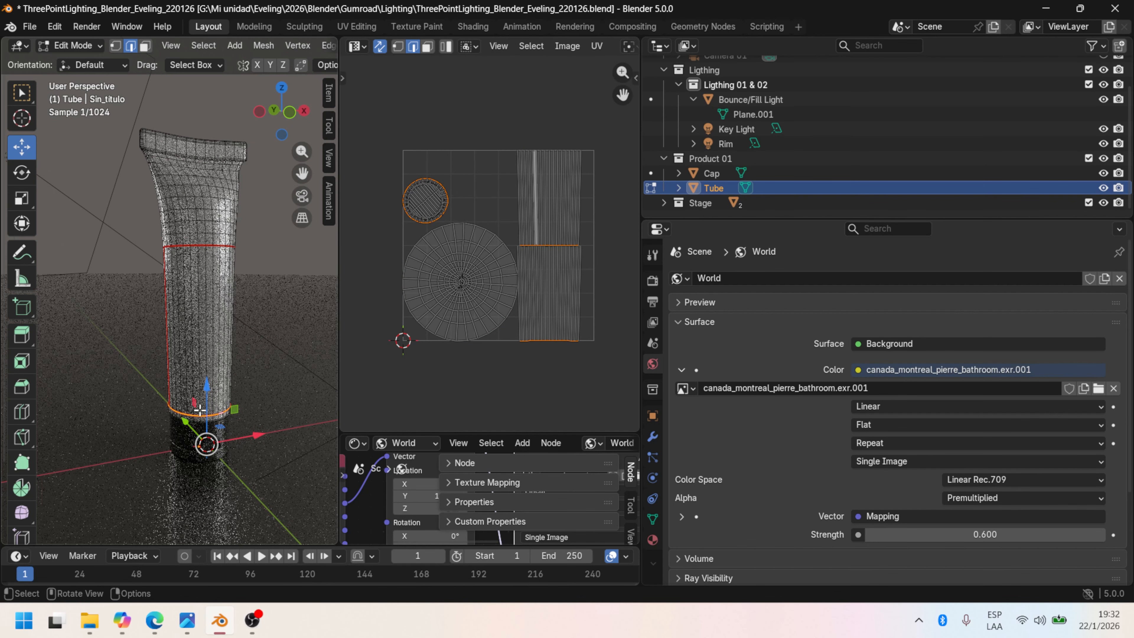
alt+click(210, 245)
right_click(275, 282)
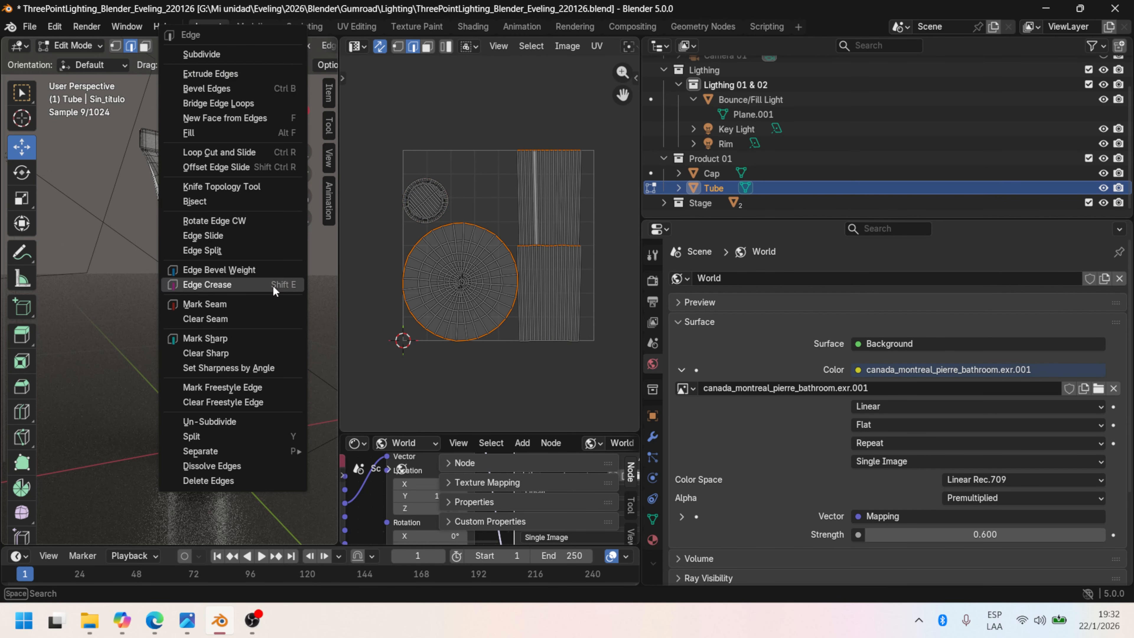
click(228, 335)
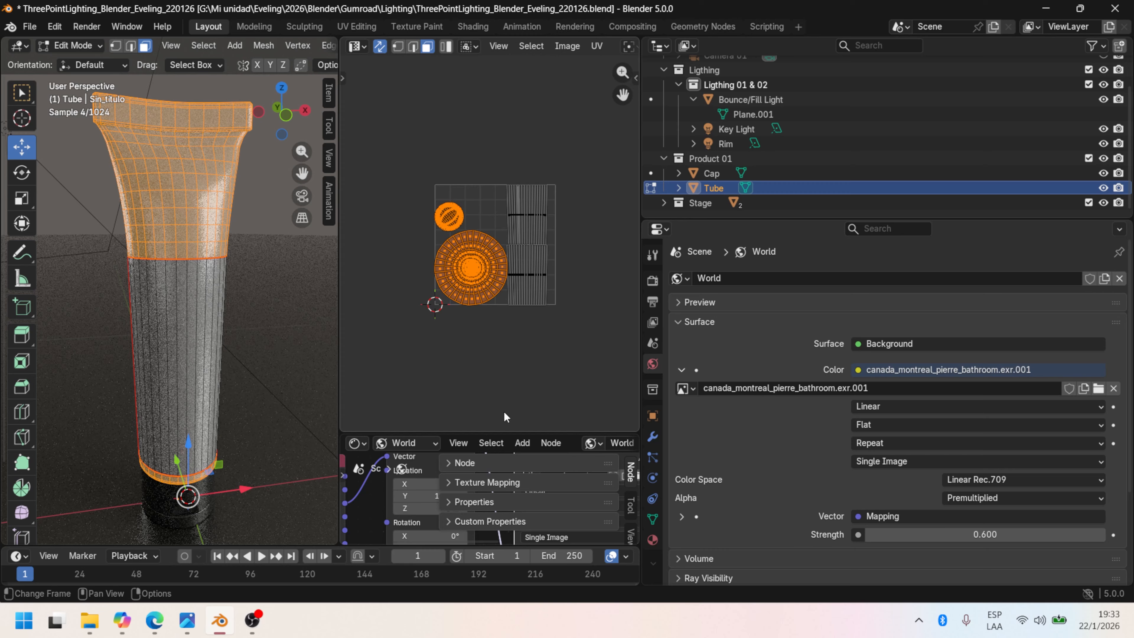
Move the UV islands of the tube's ends and one body half outside the UV square and shrink them.
key(t)
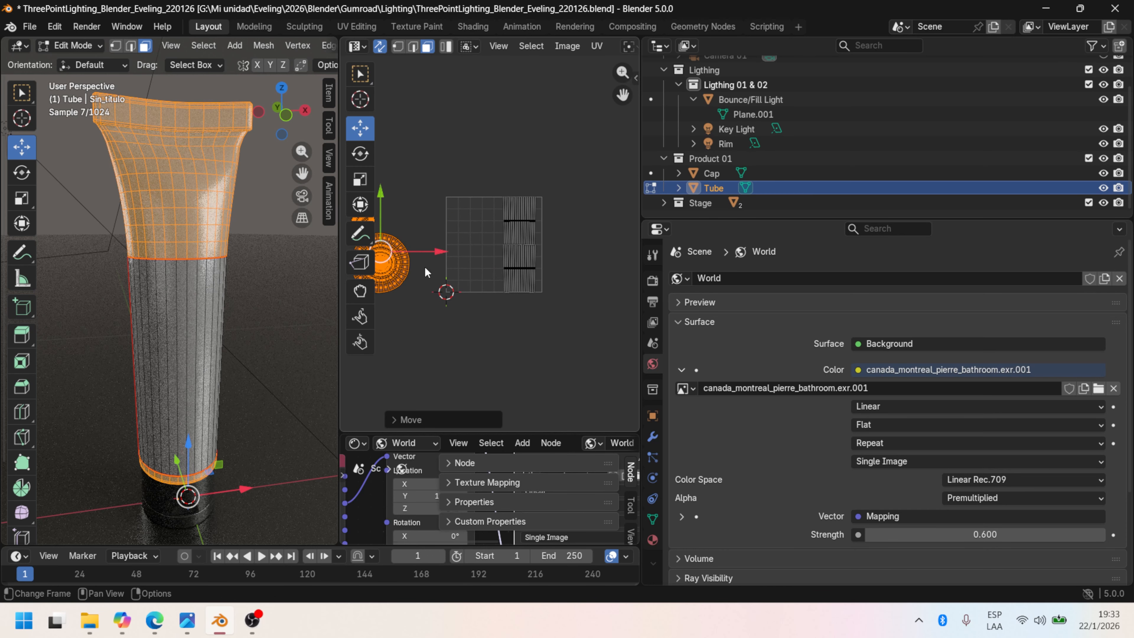
key(s)
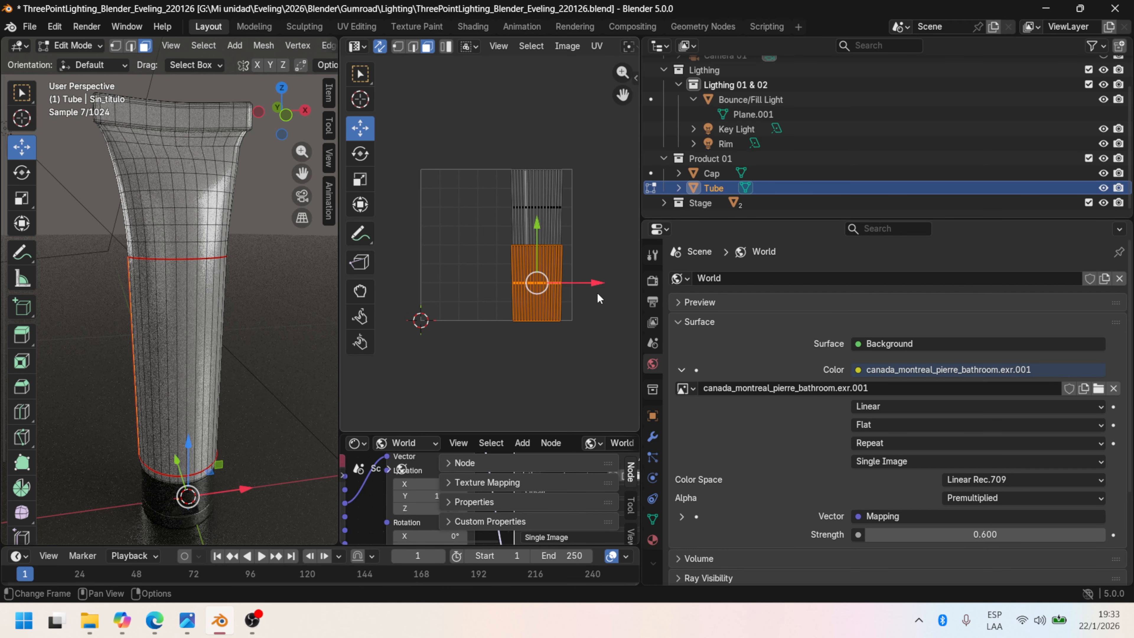
key(s)
click(399, 281)
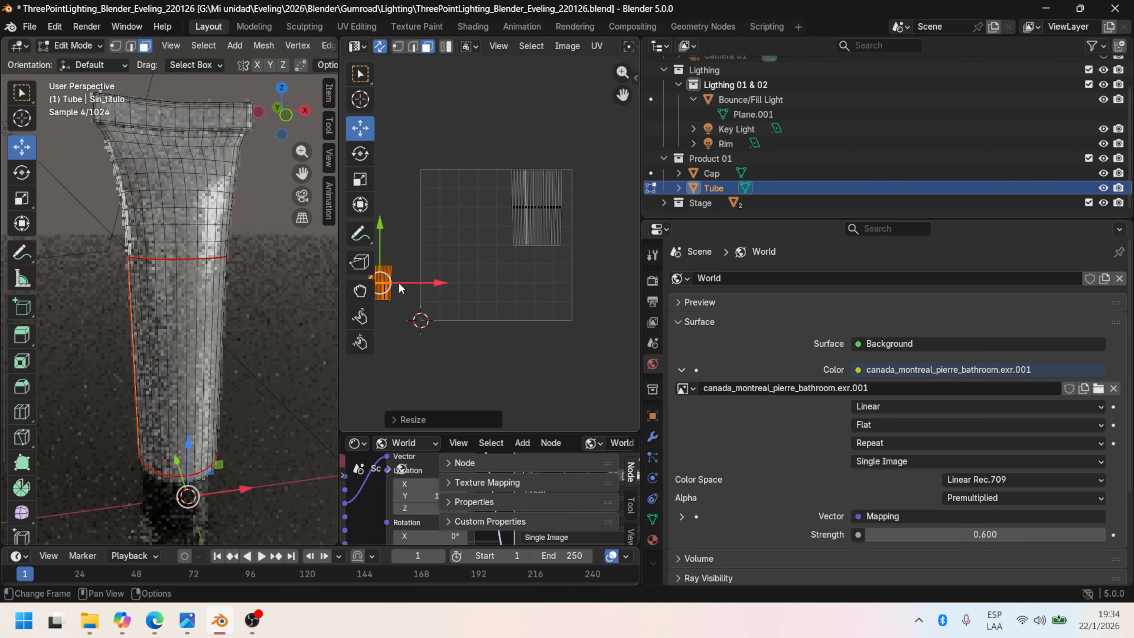
Enlarge the tube's front body island to nearly fill the UV square's height and export the UV layout.
drag(399, 282, 570, 261)
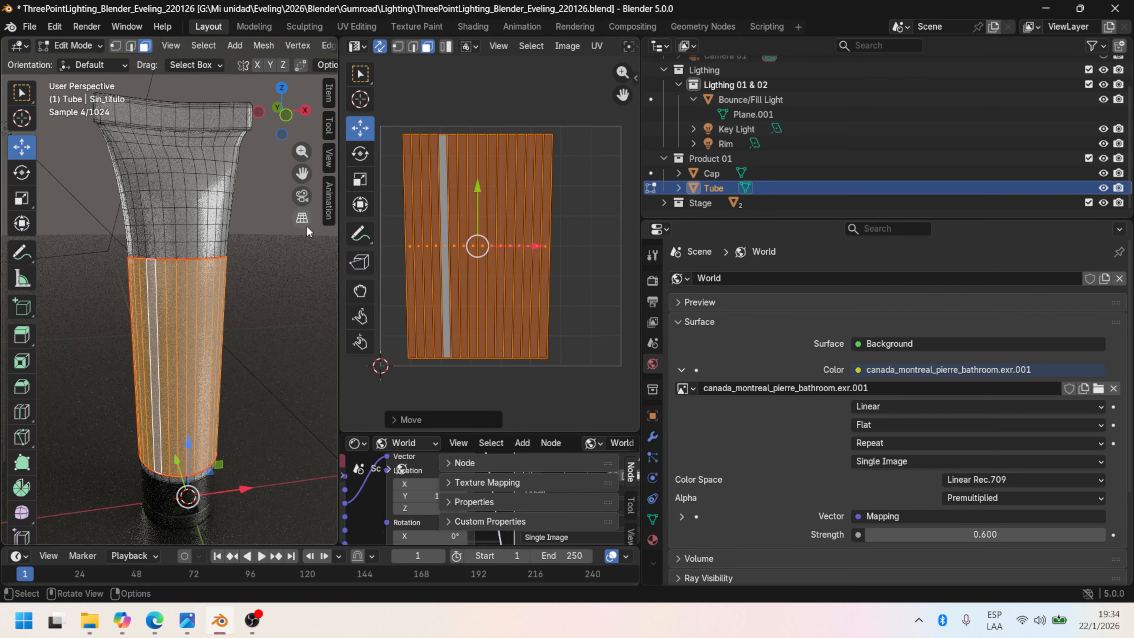
click(307, 225)
drag(425, 123, 556, 374)
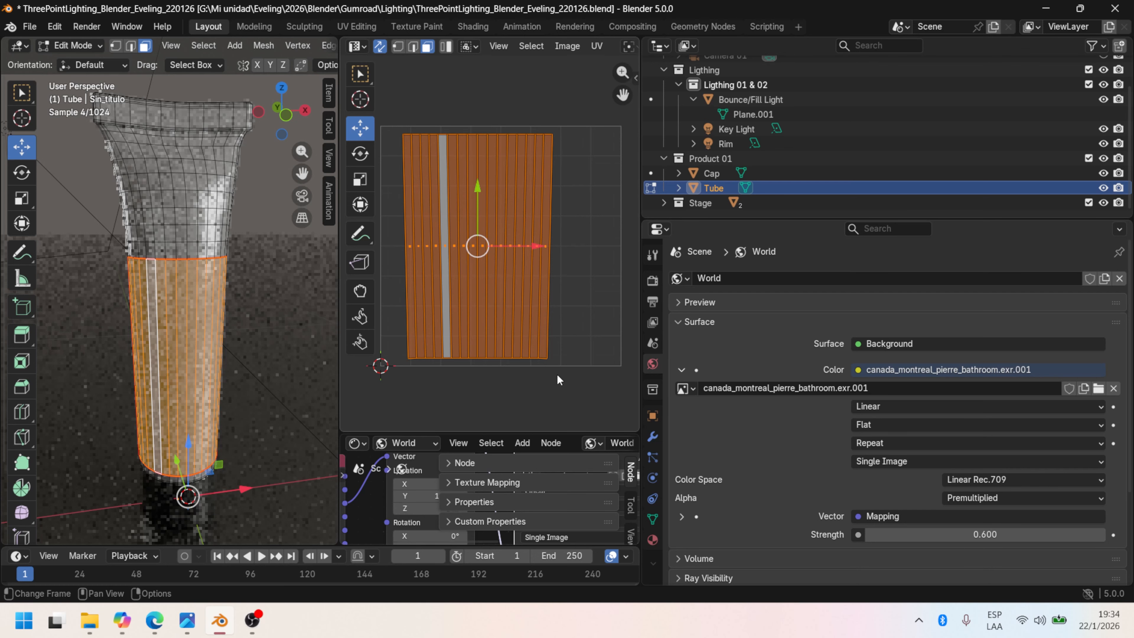
key(s)
click(558, 376)
click(597, 46)
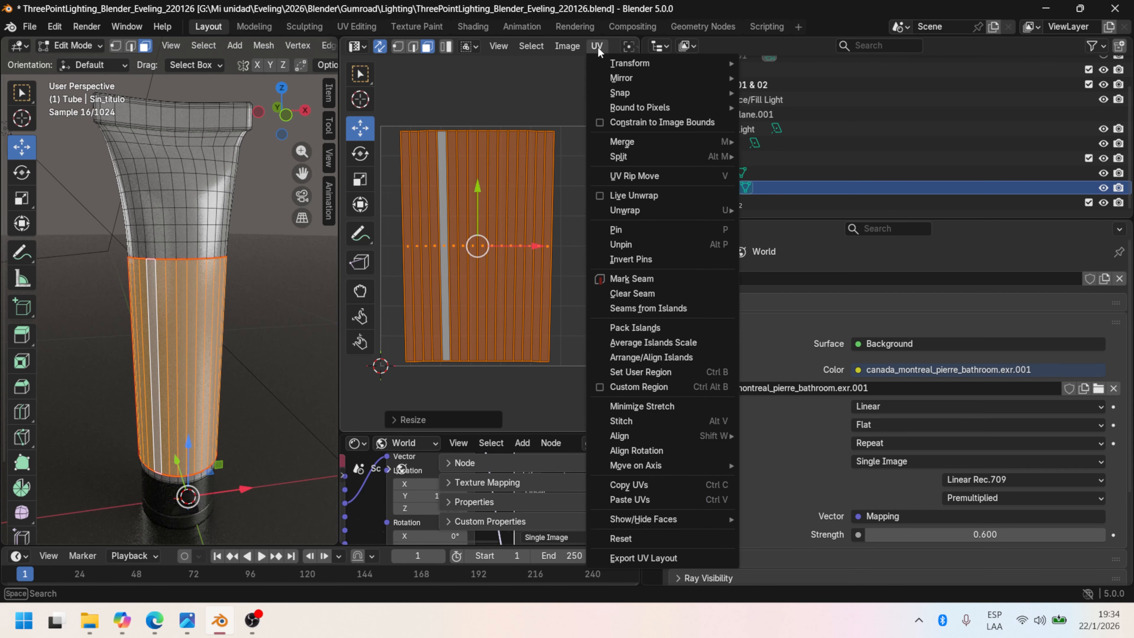
click(643, 558)
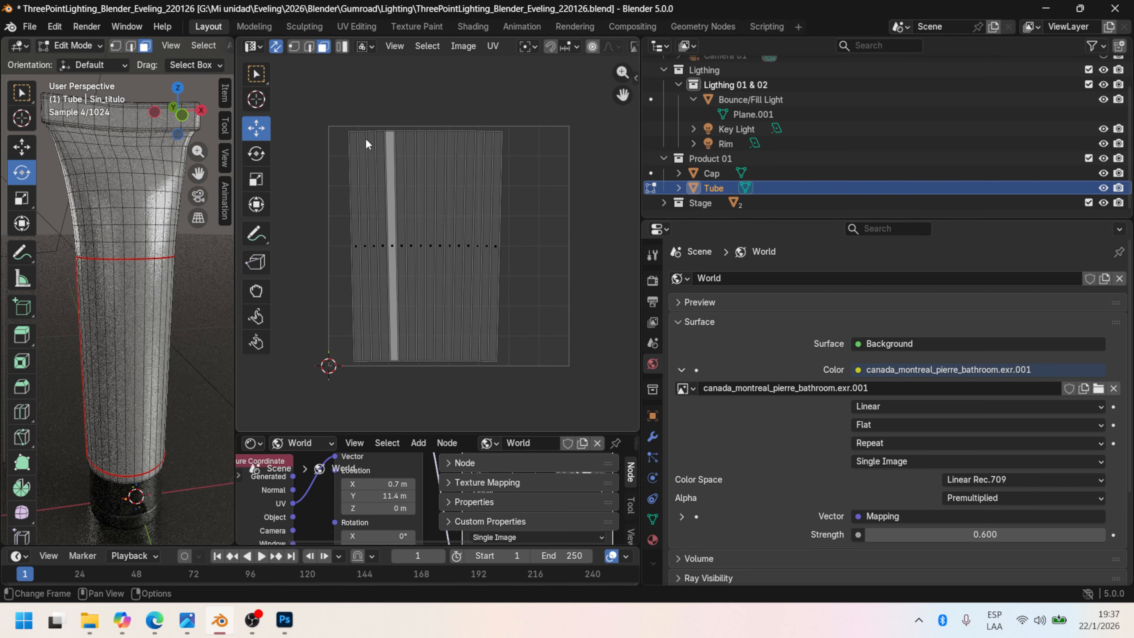
Widen the UV editor and open the finished NEUTRA label image in it from the Lighting folder.
scroll(510, 201, down, 3)
scroll(506, 198, up, 1)
drag(641, 128, 819, 128)
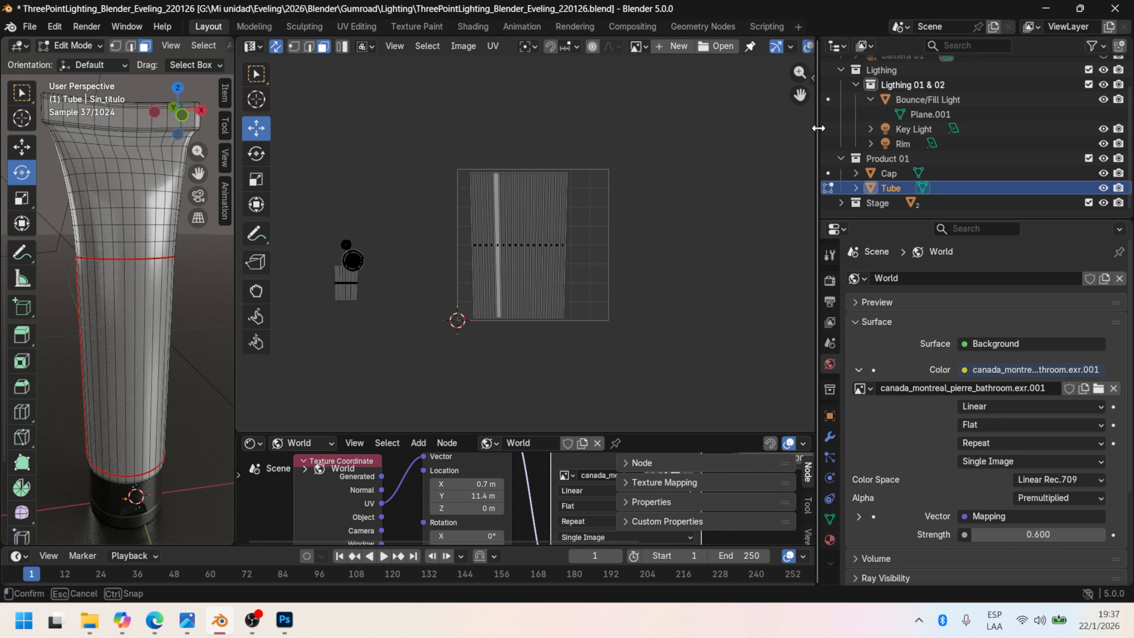
click(716, 46)
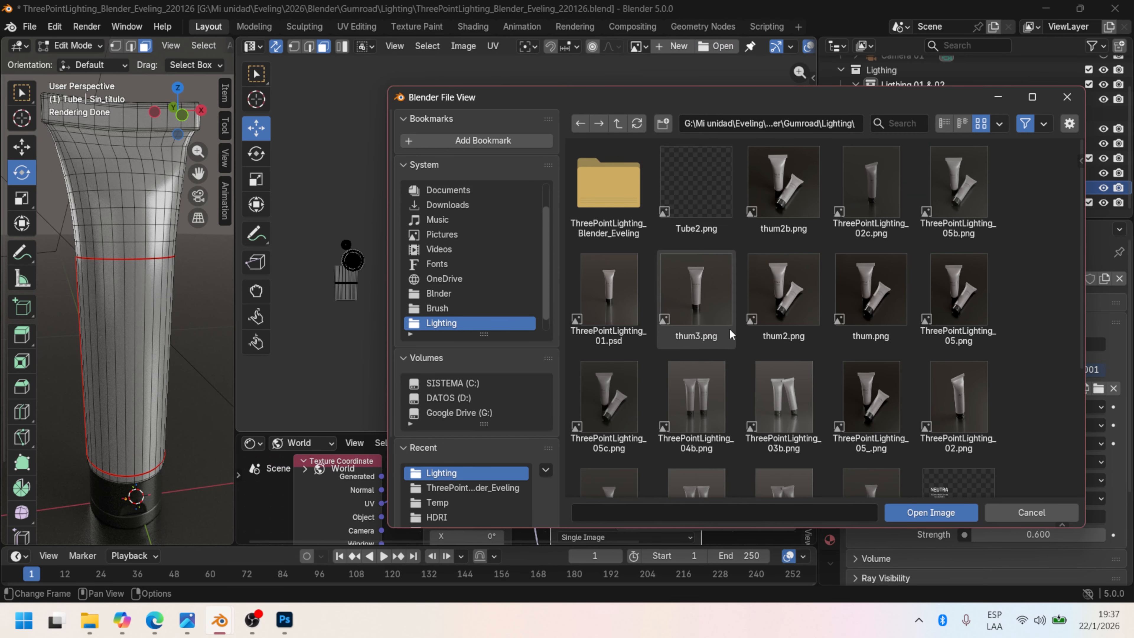
scroll(731, 327, down, 3)
double_click(959, 328)
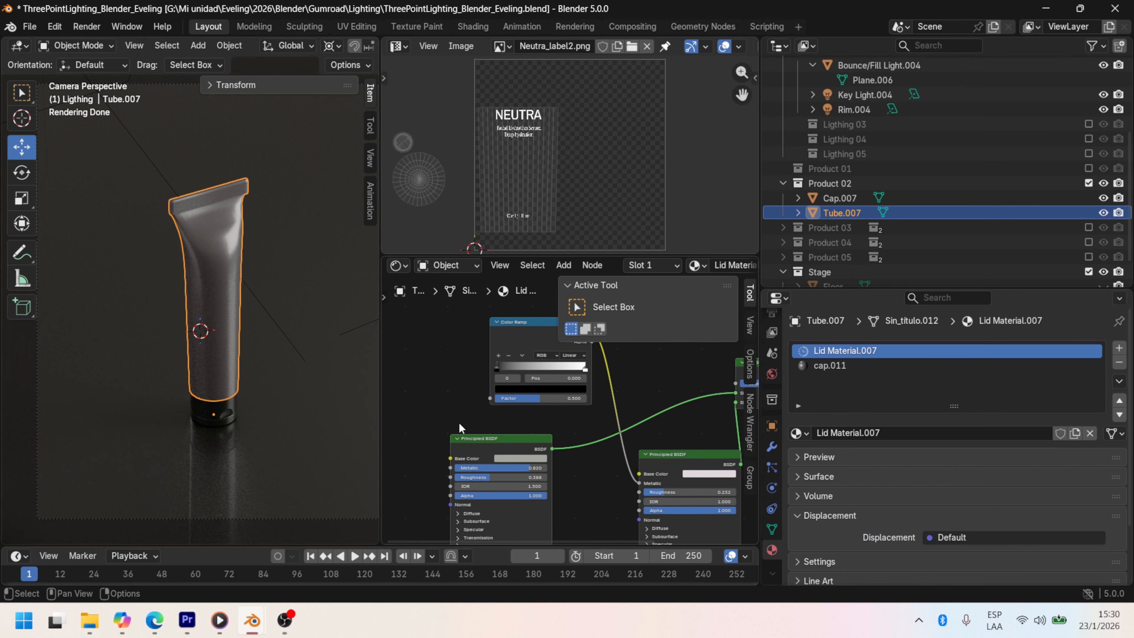
Add the Neutra_label2 image from the file explorer to the tube's material nodes and connect its Alpha output to the Color Ramp's Factor input.
click(89, 620)
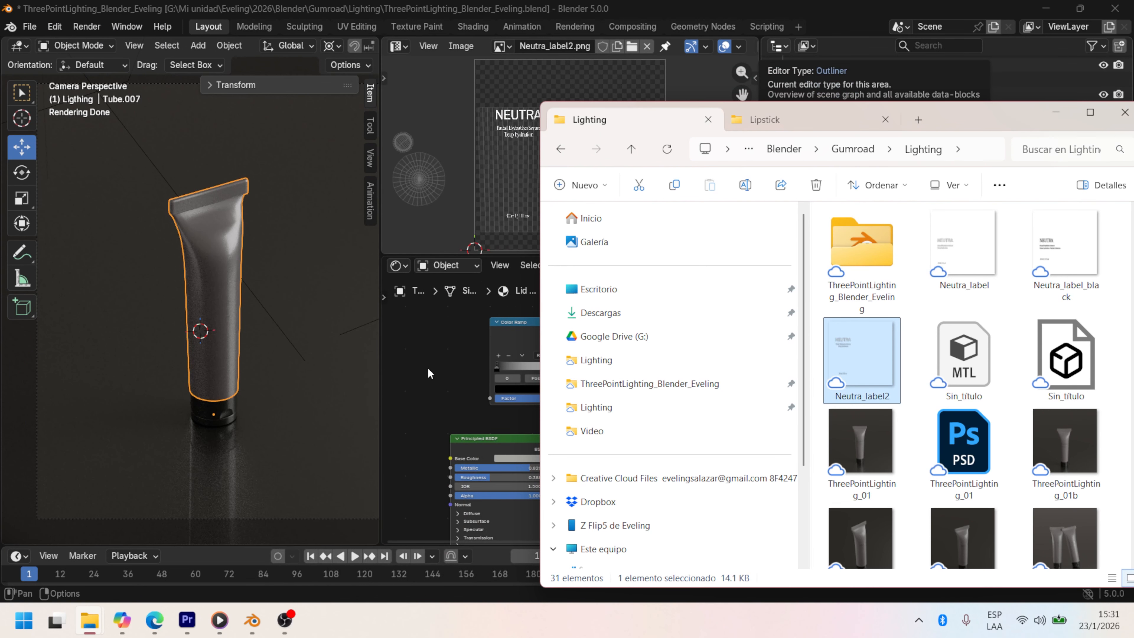
click(1056, 113)
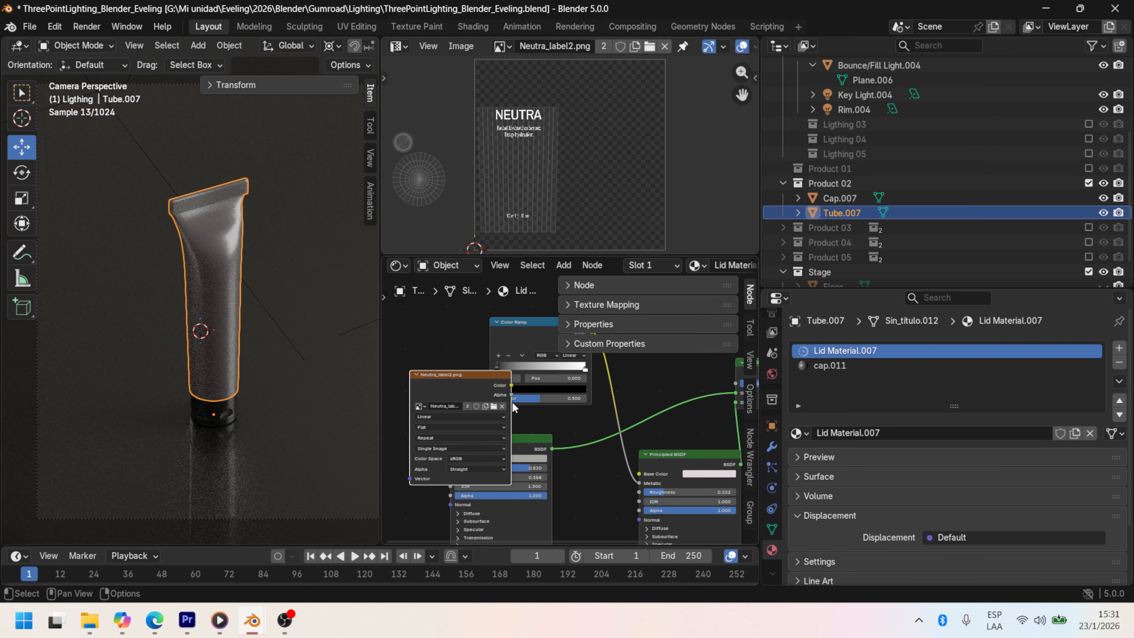
key(g)
click(465, 354)
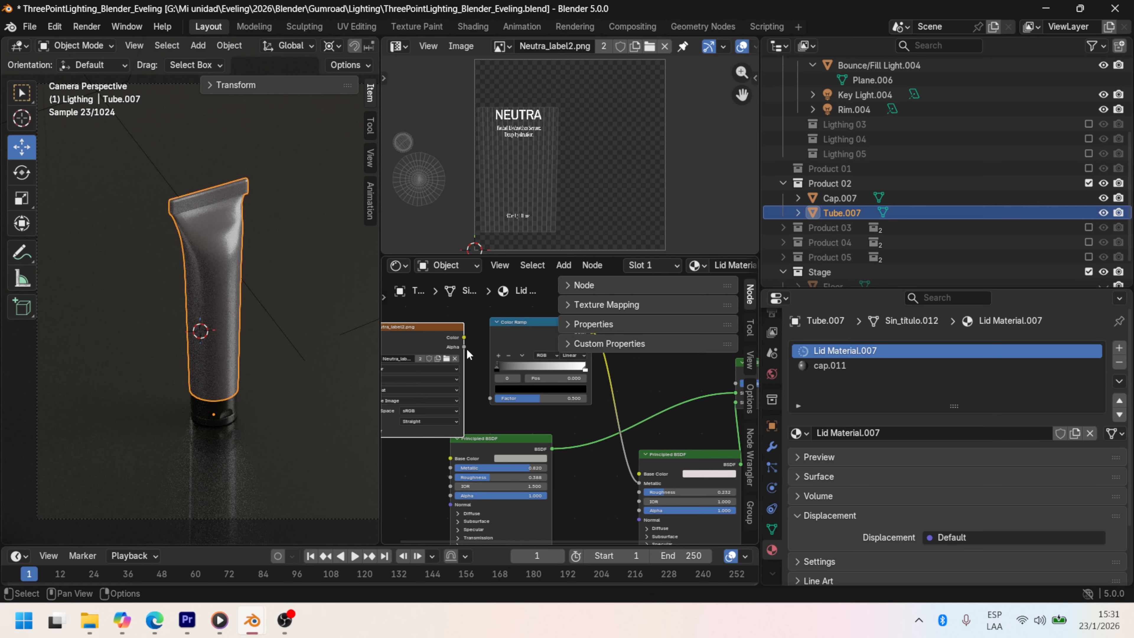
drag(466, 350, 491, 398)
scroll(205, 301, up, 2)
scroll(586, 451, down, 1)
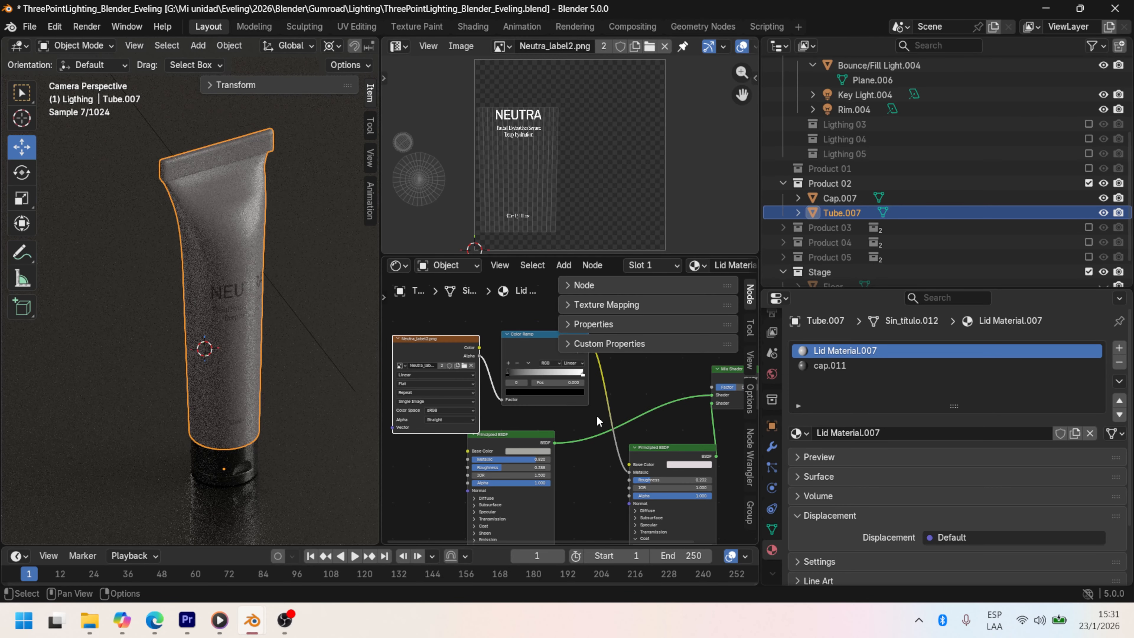
middle_drag(596, 415, 540, 452)
Enlarge the shader editor and rearrange the nodes so the label material's whole setup is laid out clearly.
drag(378, 367, 277, 367)
drag(398, 254, 400, 131)
middle_drag(545, 341, 558, 283)
drag(417, 355, 417, 390)
click(337, 265)
drag(486, 294, 451, 295)
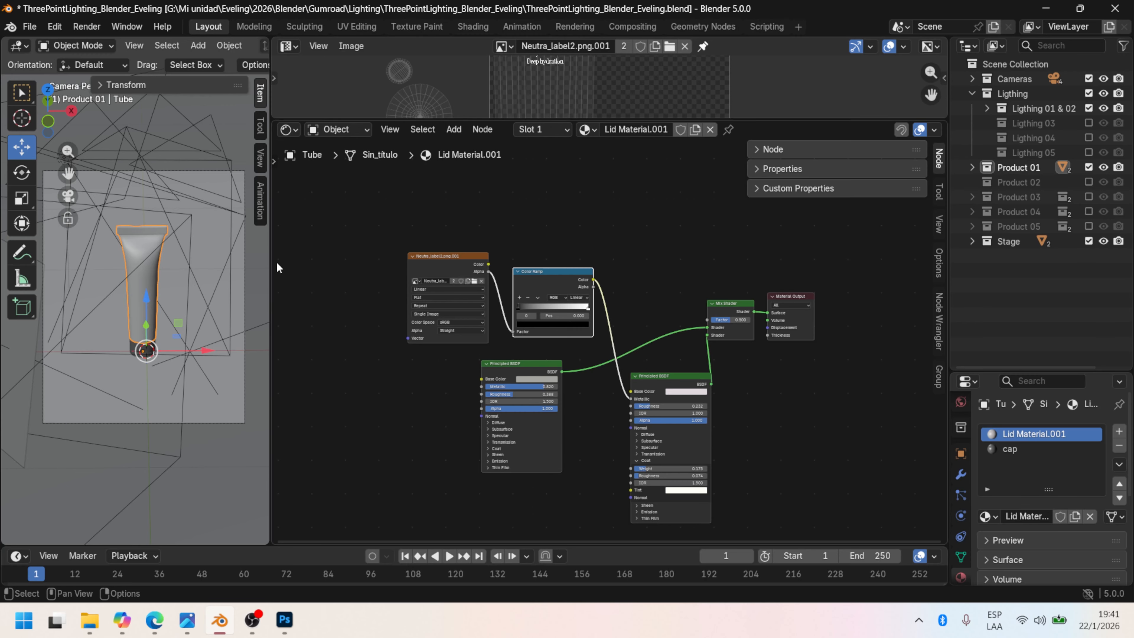
Widen the 3D viewport beside the Lid Material.001 nodes and switch it to rendered shading.
scroll(453, 278, up, 5)
click(403, 223)
scroll(664, 327, down, 6)
middle_drag(755, 369, 522, 276)
click(678, 246)
click(392, 335)
drag(271, 340, 617, 339)
key(z)
click(433, 286)
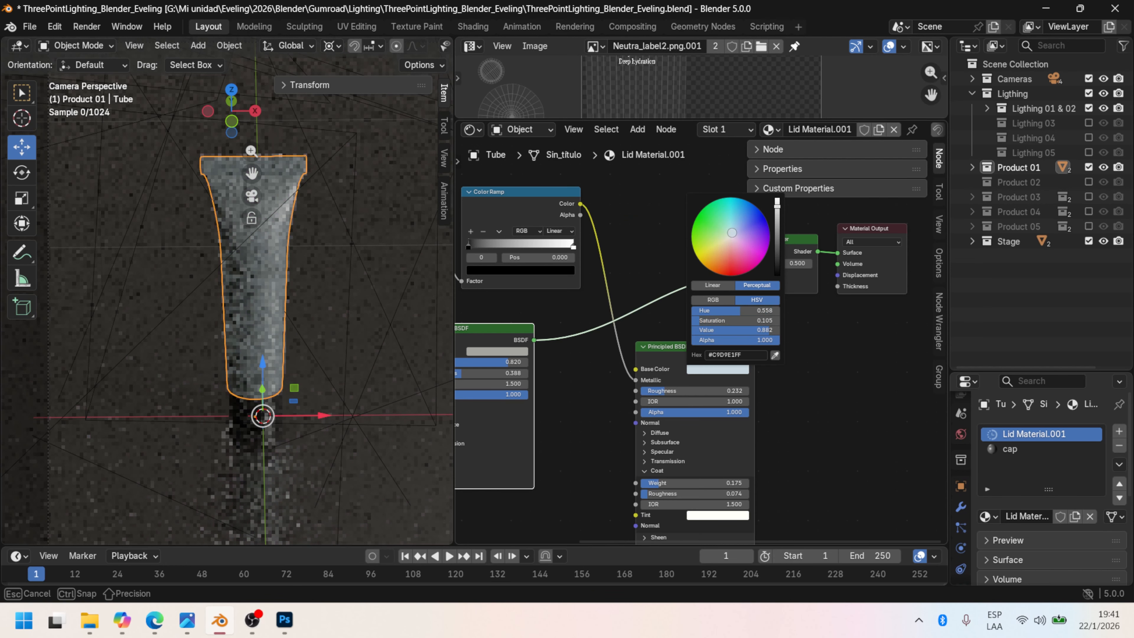
Tint the coated Principled BSDF's base color pale pink and adjust the brightness of the other Principled BSDF's base color.
click(731, 239)
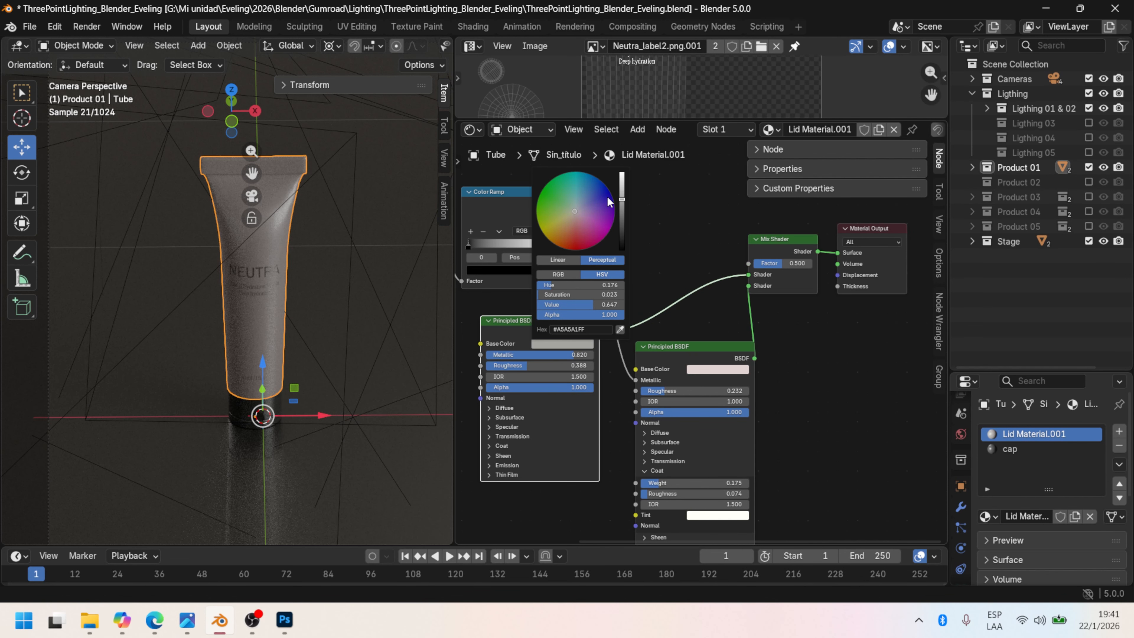
drag(621, 197, 622, 249)
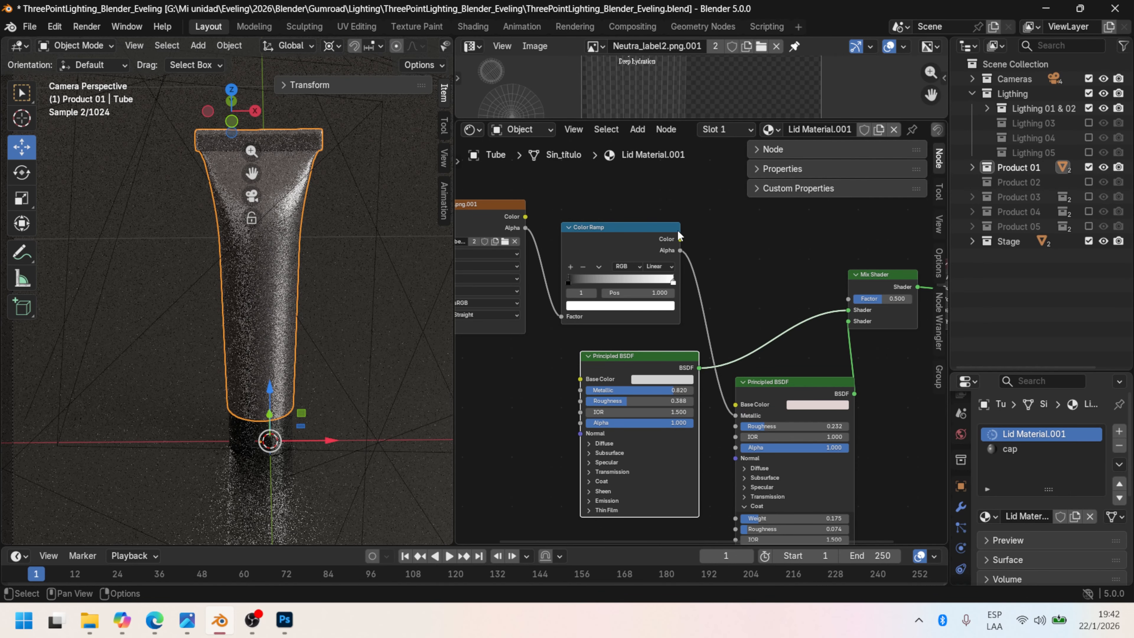
Connect the Color Ramp's Color output to the coated Principled BSDF's Metallic input and select the Mix Shader node.
drag(680, 239, 736, 416)
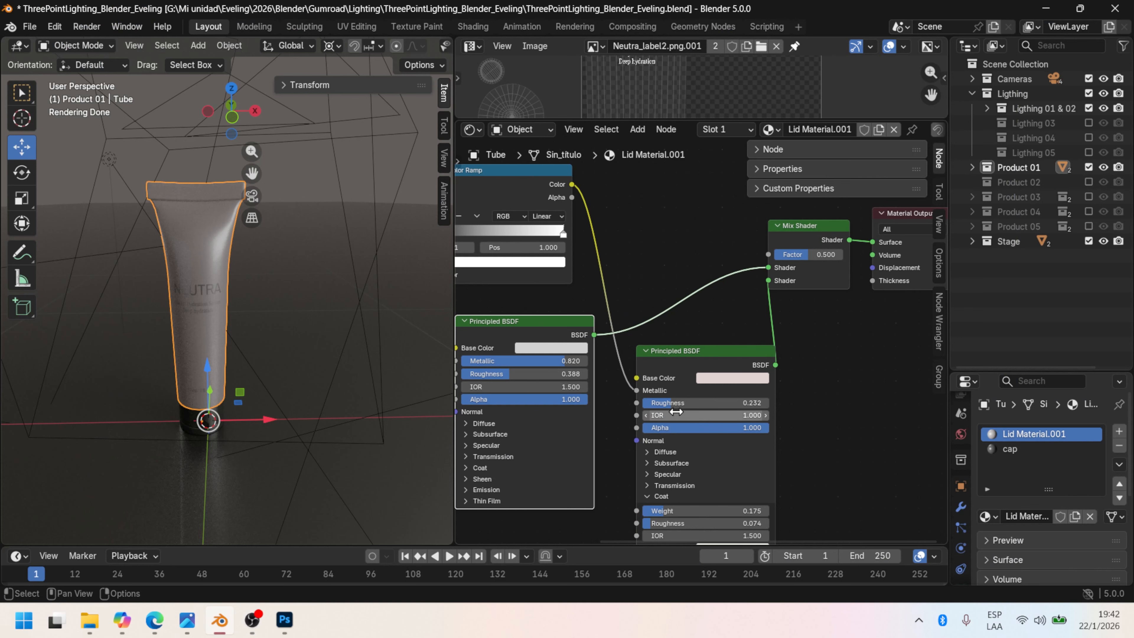
drag(661, 428, 658, 427)
mouse_move(509, 374)
mouse_down()
mouse_move(462, 374)
mouse_move(510, 374)
mouse_up()
click(820, 278)
middle_drag(839, 414, 818, 484)
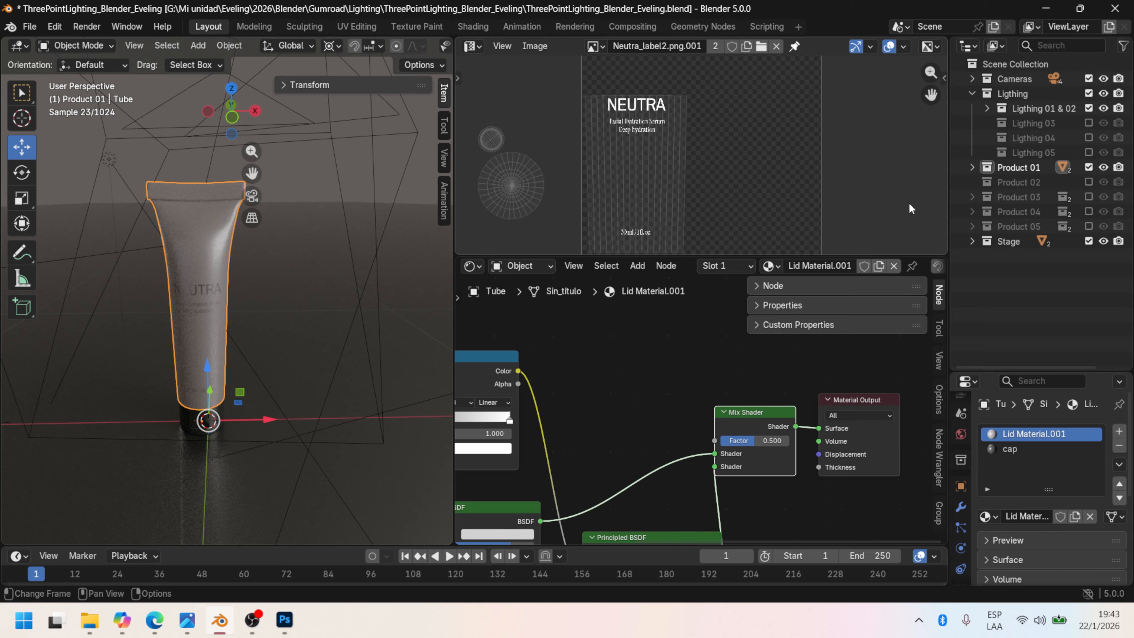
Widen the properties editor and examine the output format, the Cycles render settings and the Color Management view options.
drag(949, 202, 590, 203)
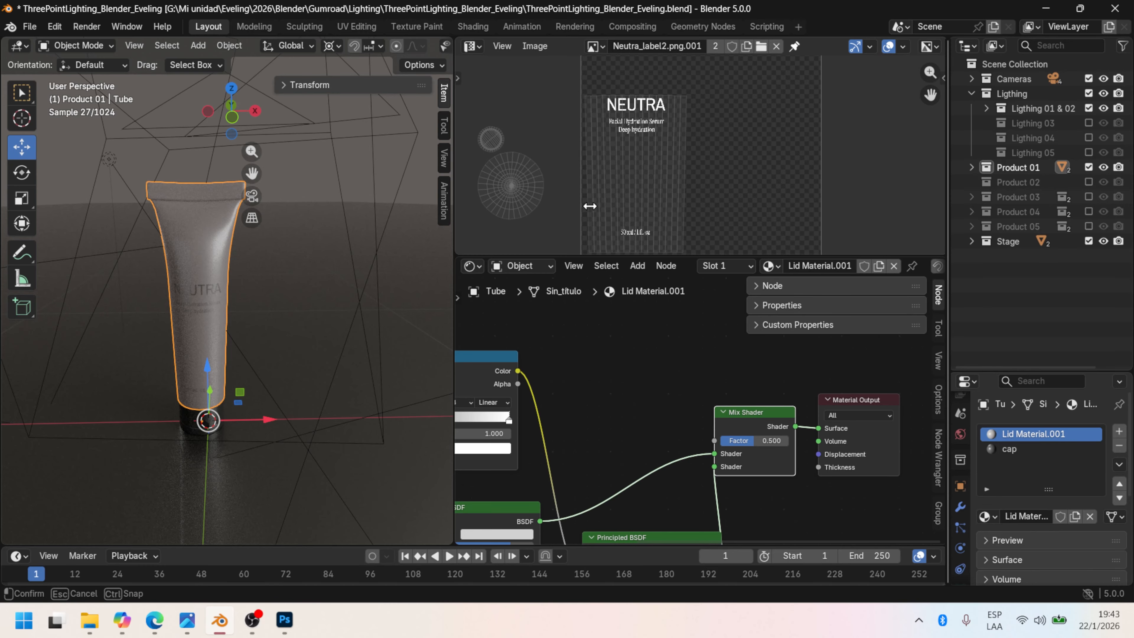
click(603, 197)
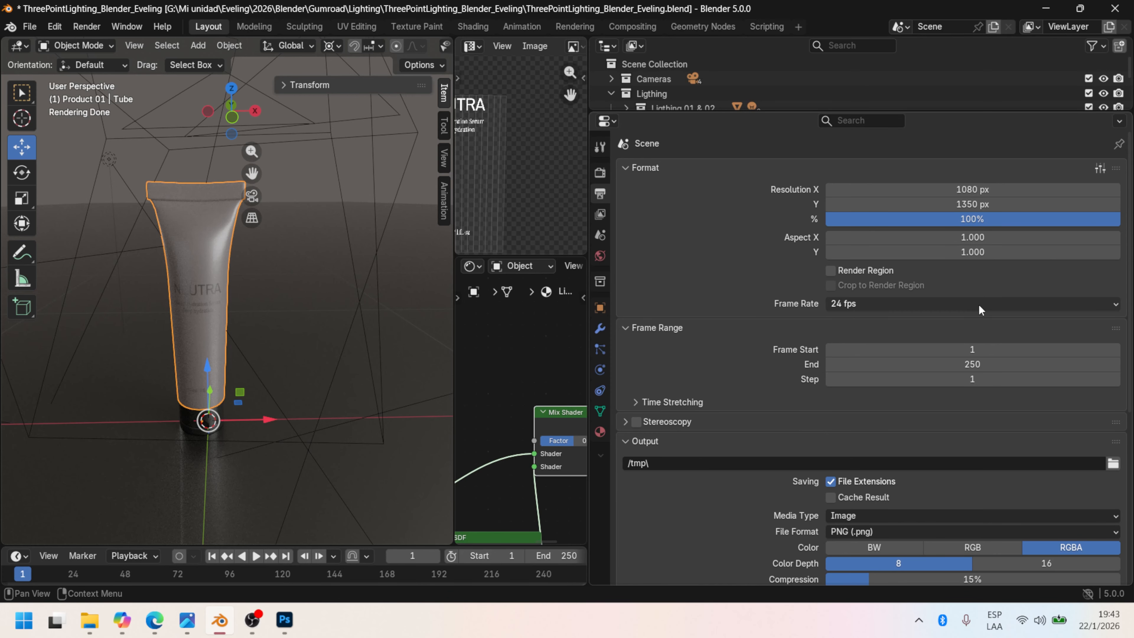
scroll(1130, 455, down, 6)
click(601, 174)
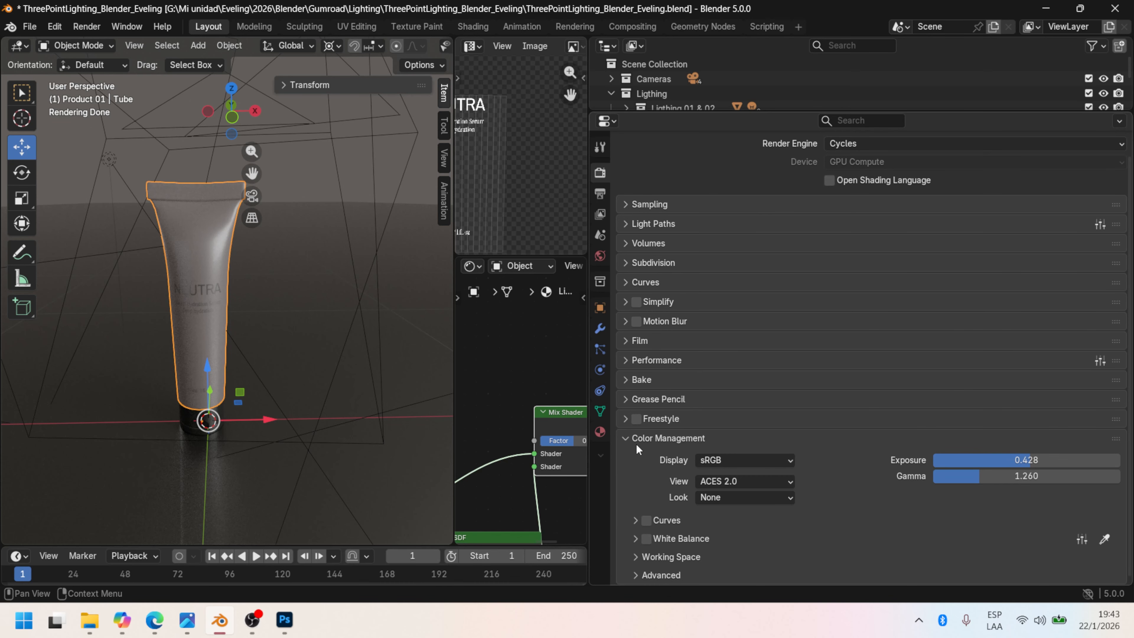
click(719, 481)
click(716, 371)
scroll(732, 375, up, 1)
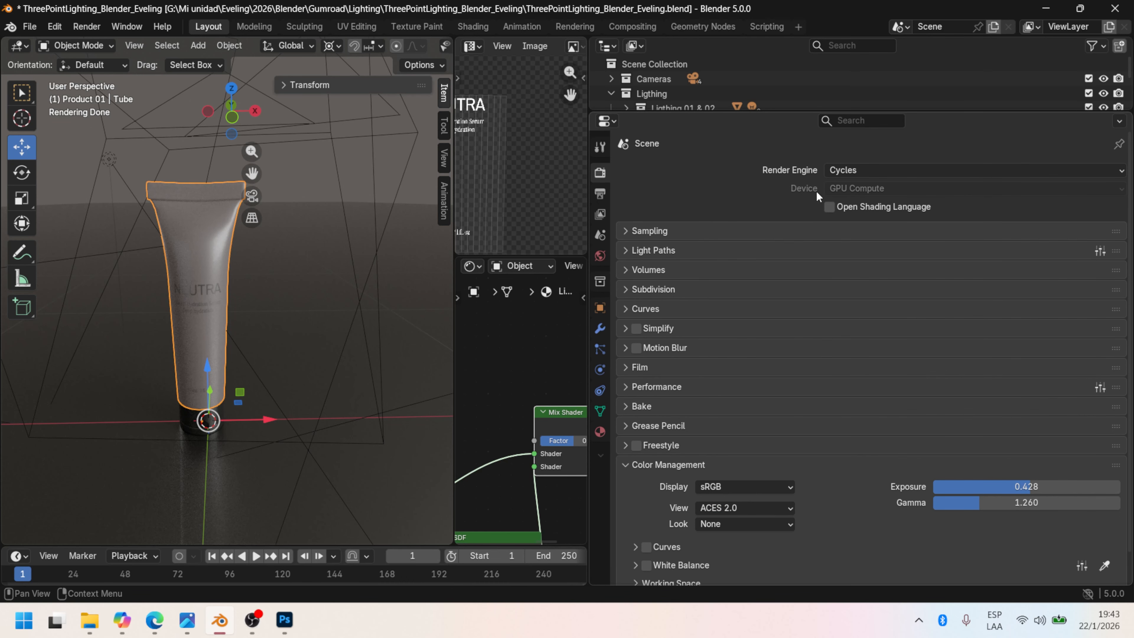
scroll(891, 493, down, 1)
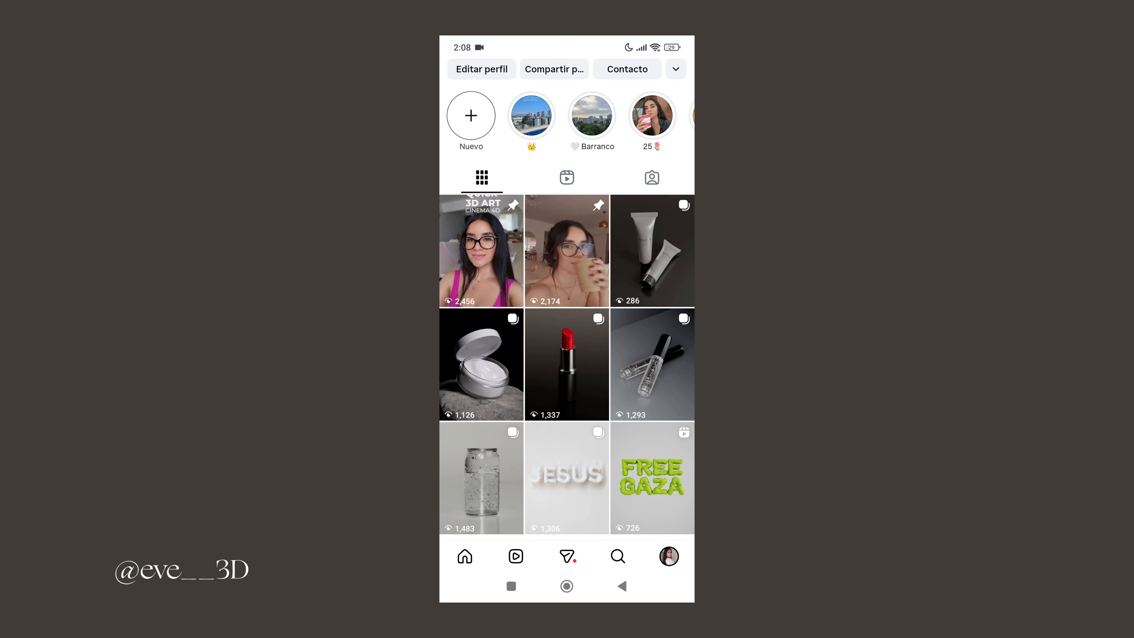
Browse the artist's Instagram posts and the product listings in the Gumroad store.
scroll(567, 299, down, 7)
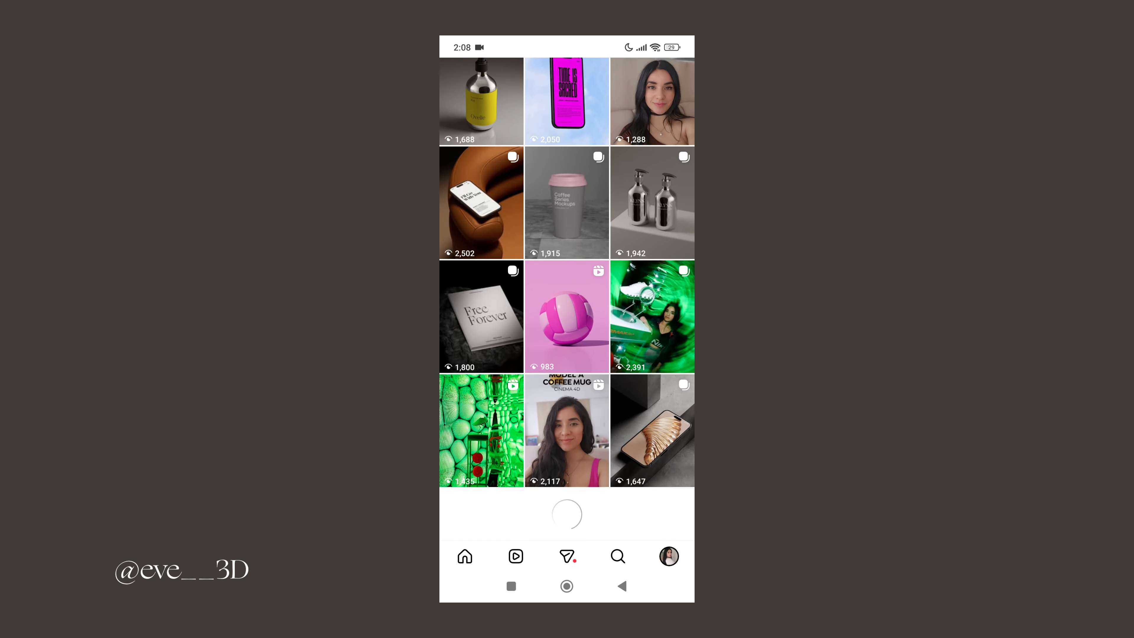
scroll(567, 298, down, 10)
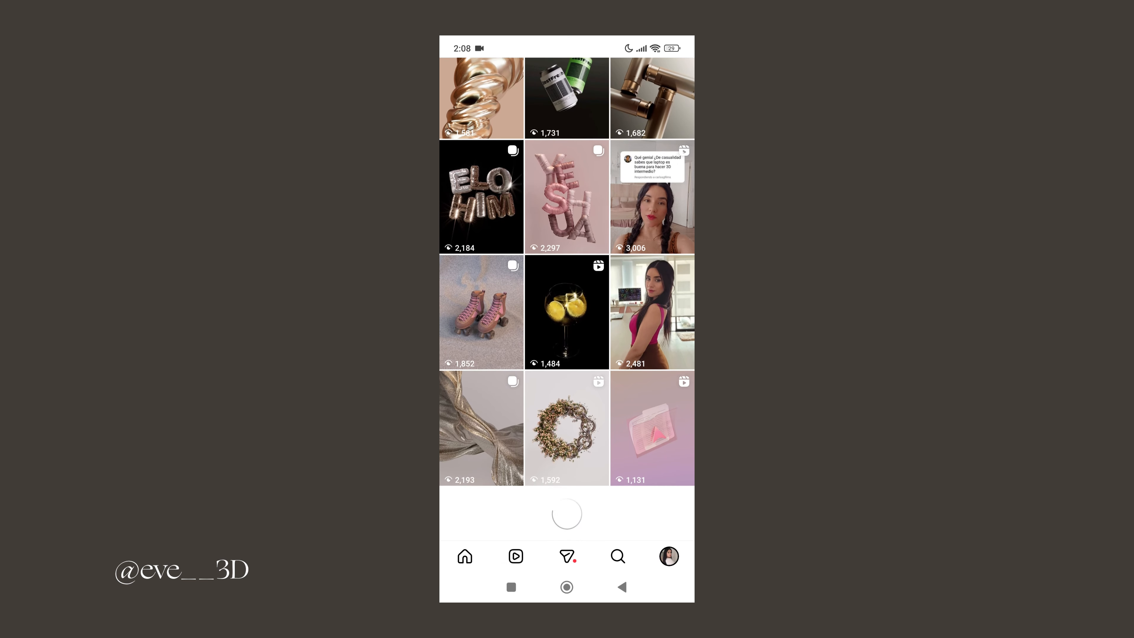
scroll(567, 298, down, 10)
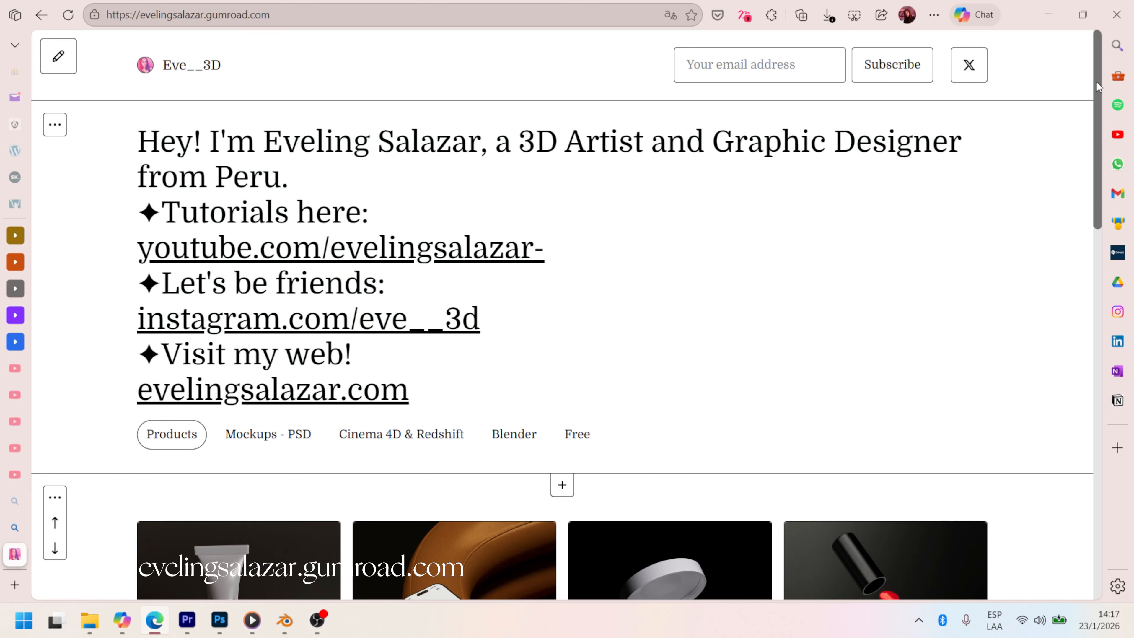
drag(1098, 82, 1103, 469)
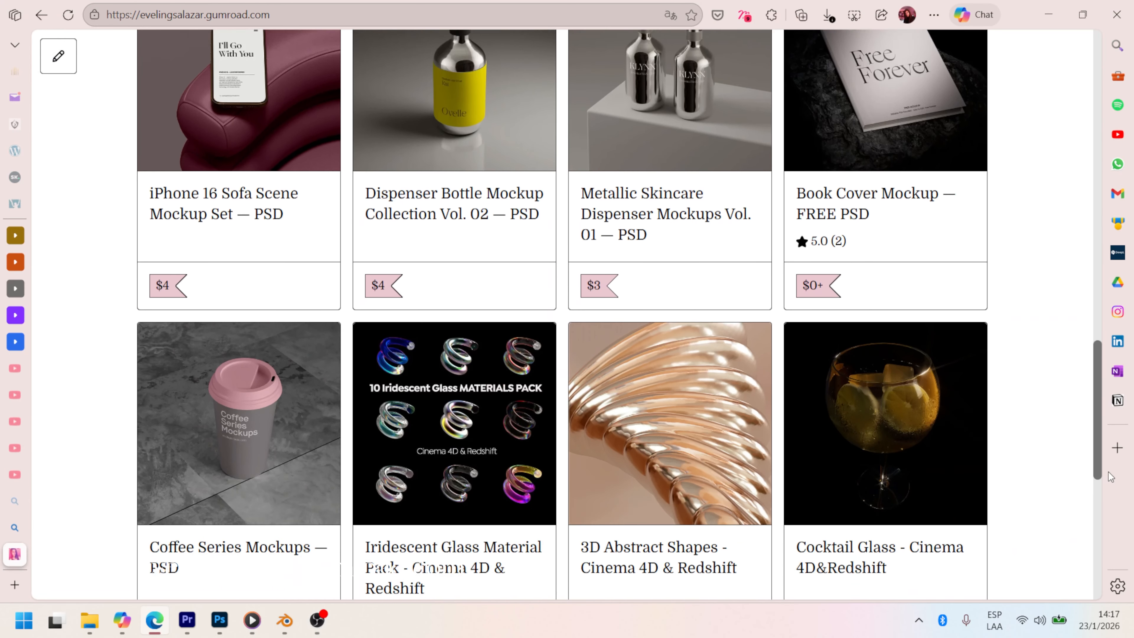